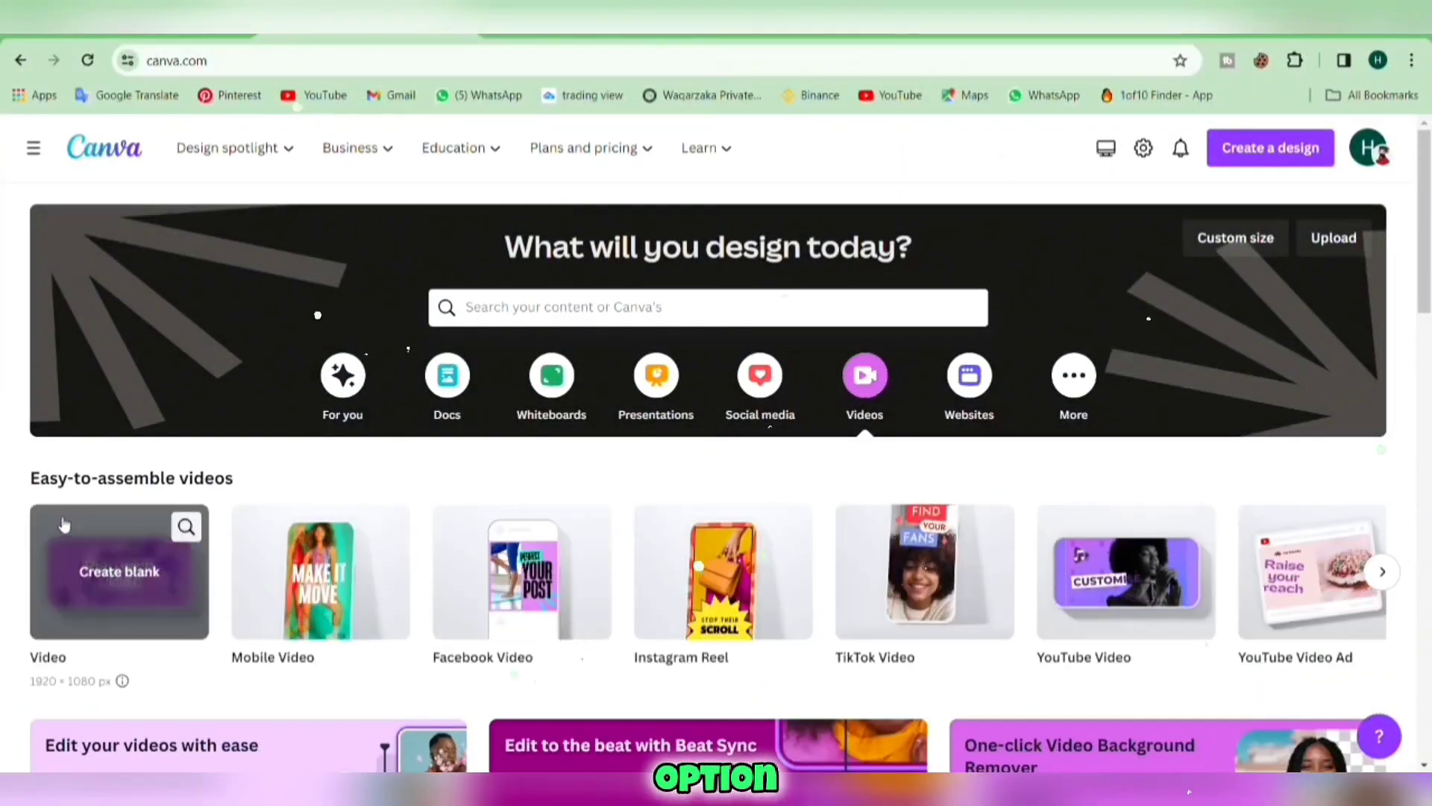
# Step: Start a blank video design and open the HeyGen AI Avatars app, found by searching 'hey'
pyautogui.click(64, 529)
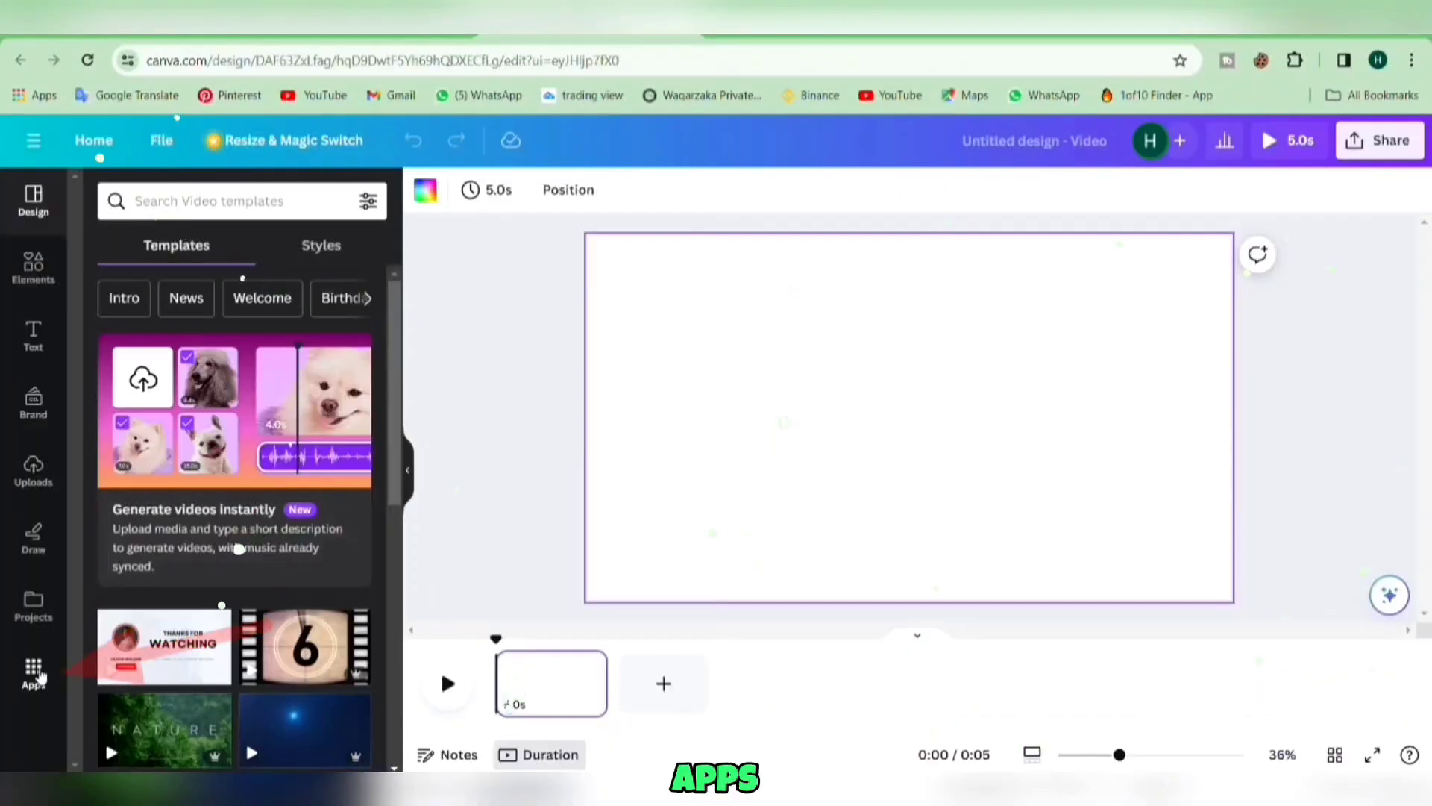
pyautogui.click(36, 673)
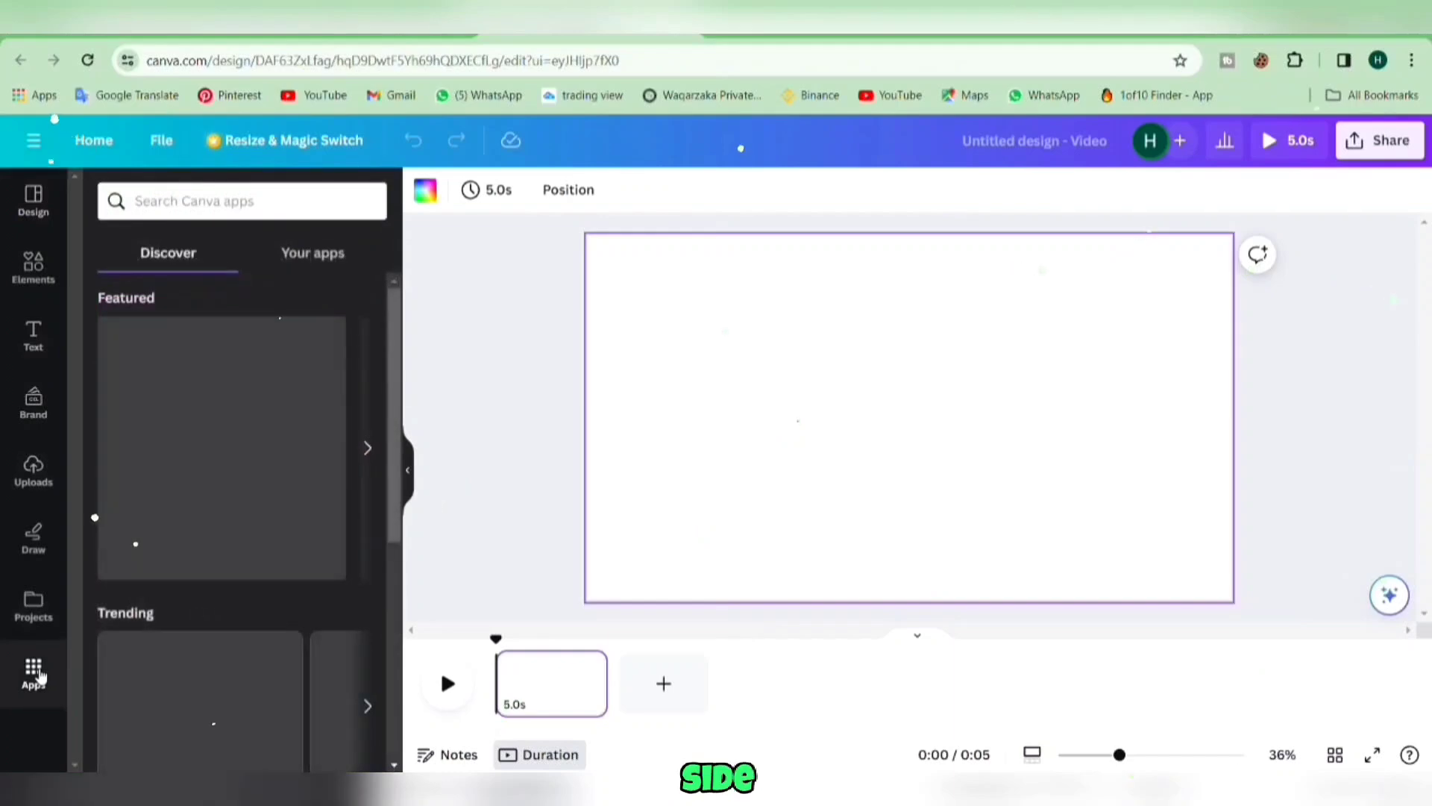
pyautogui.click(225, 208)
pyautogui.write('heyg')
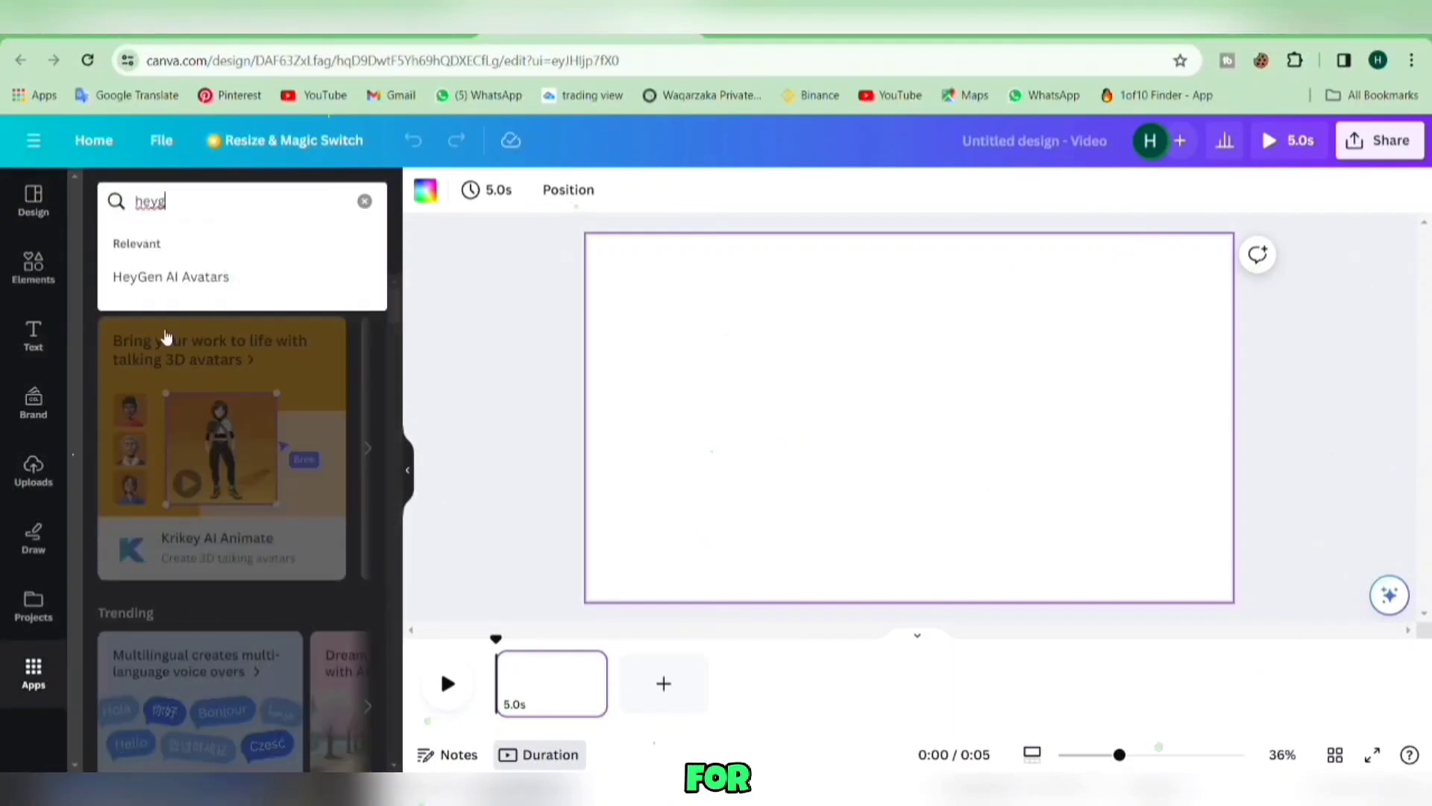
pyautogui.click(171, 277)
pyautogui.click(124, 284)
pyautogui.click(239, 684)
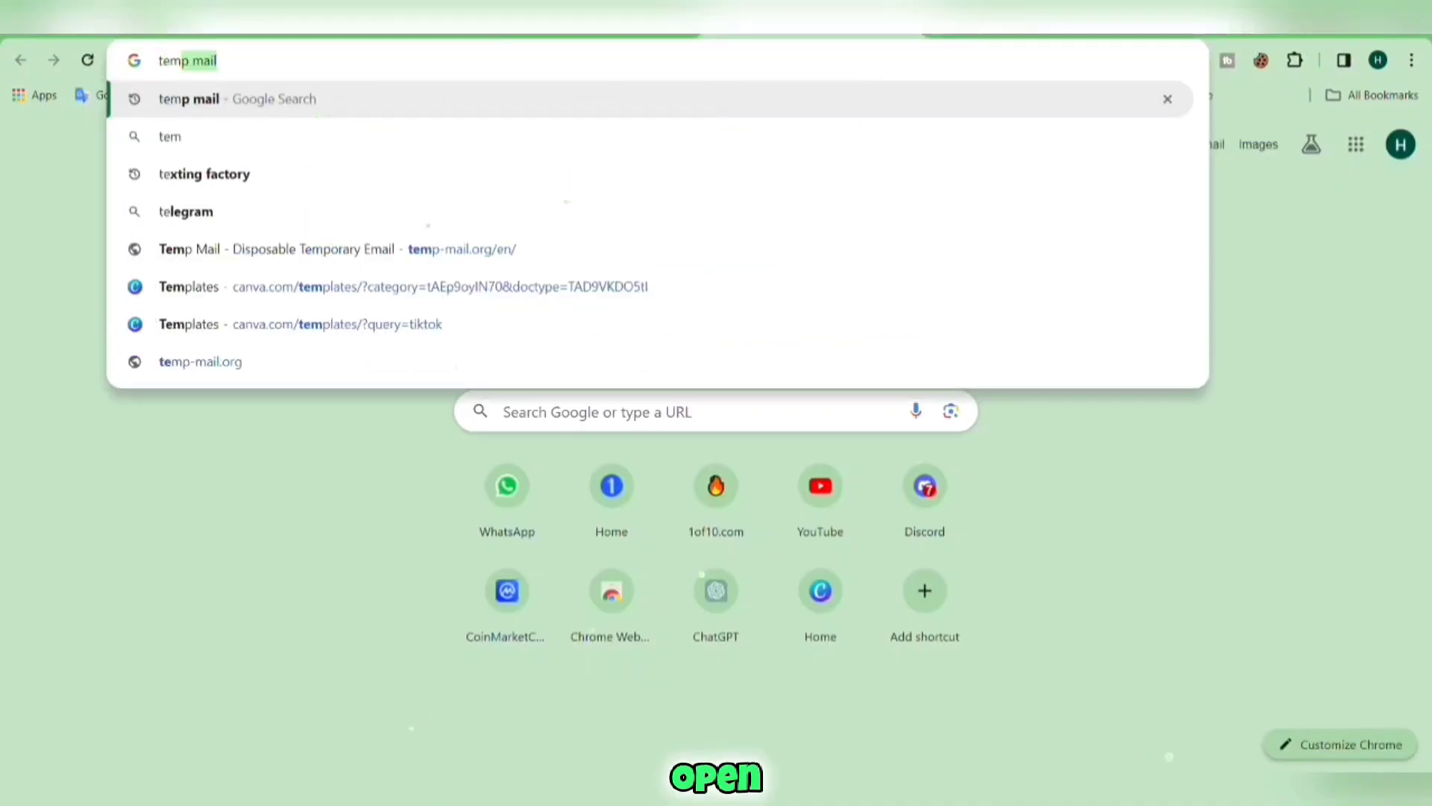
# Step: Search the web for temp mail and open the Temp Mail site
pyautogui.write('p mail')
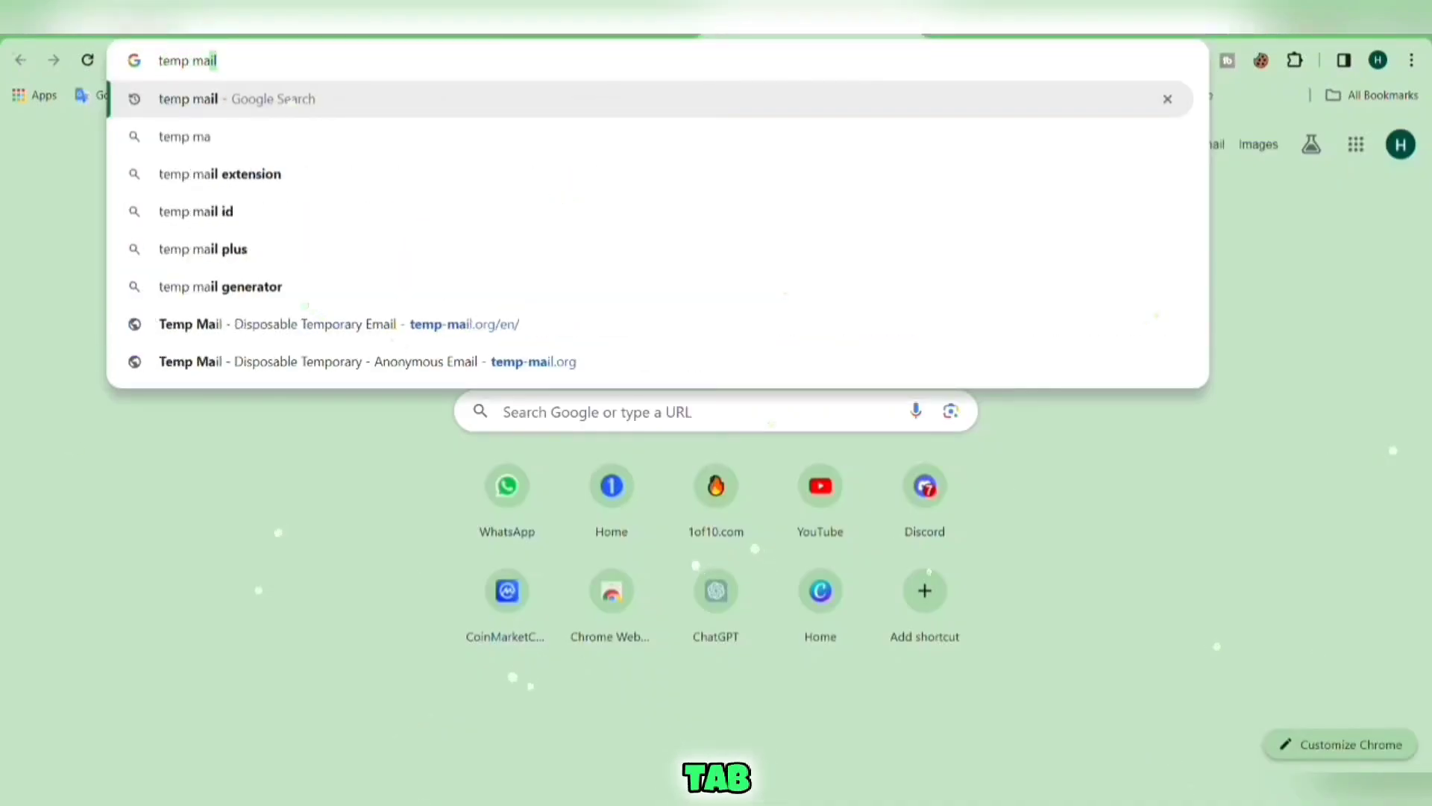
pyautogui.press('Return')
pyautogui.scroll(-5, 716, 448)
pyautogui.scroll(5, 716, 448)
pyautogui.click(403, 351)
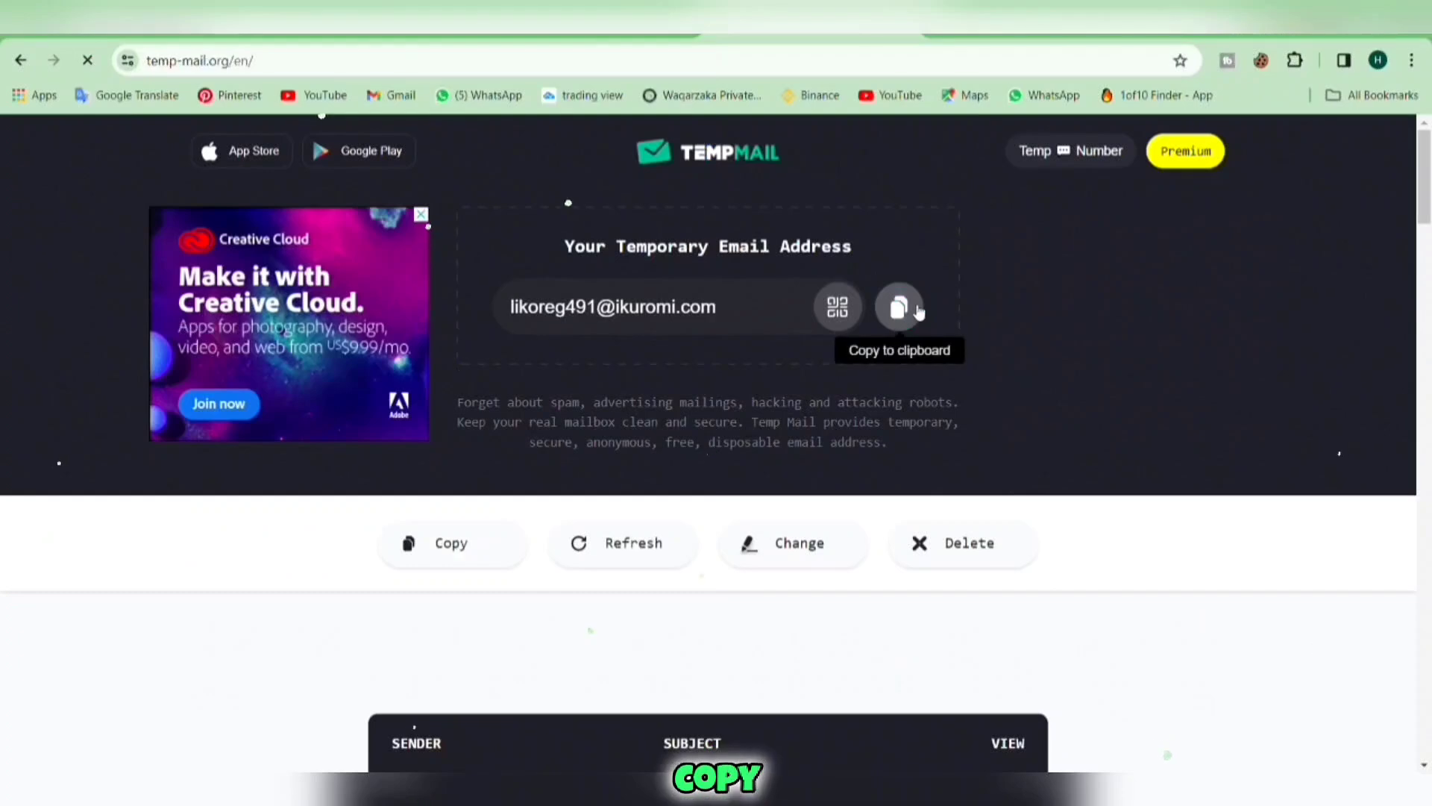
# Step: Copy the temporary email, then start HeyGen sign-in and approve connecting the account
pyautogui.click(899, 307)
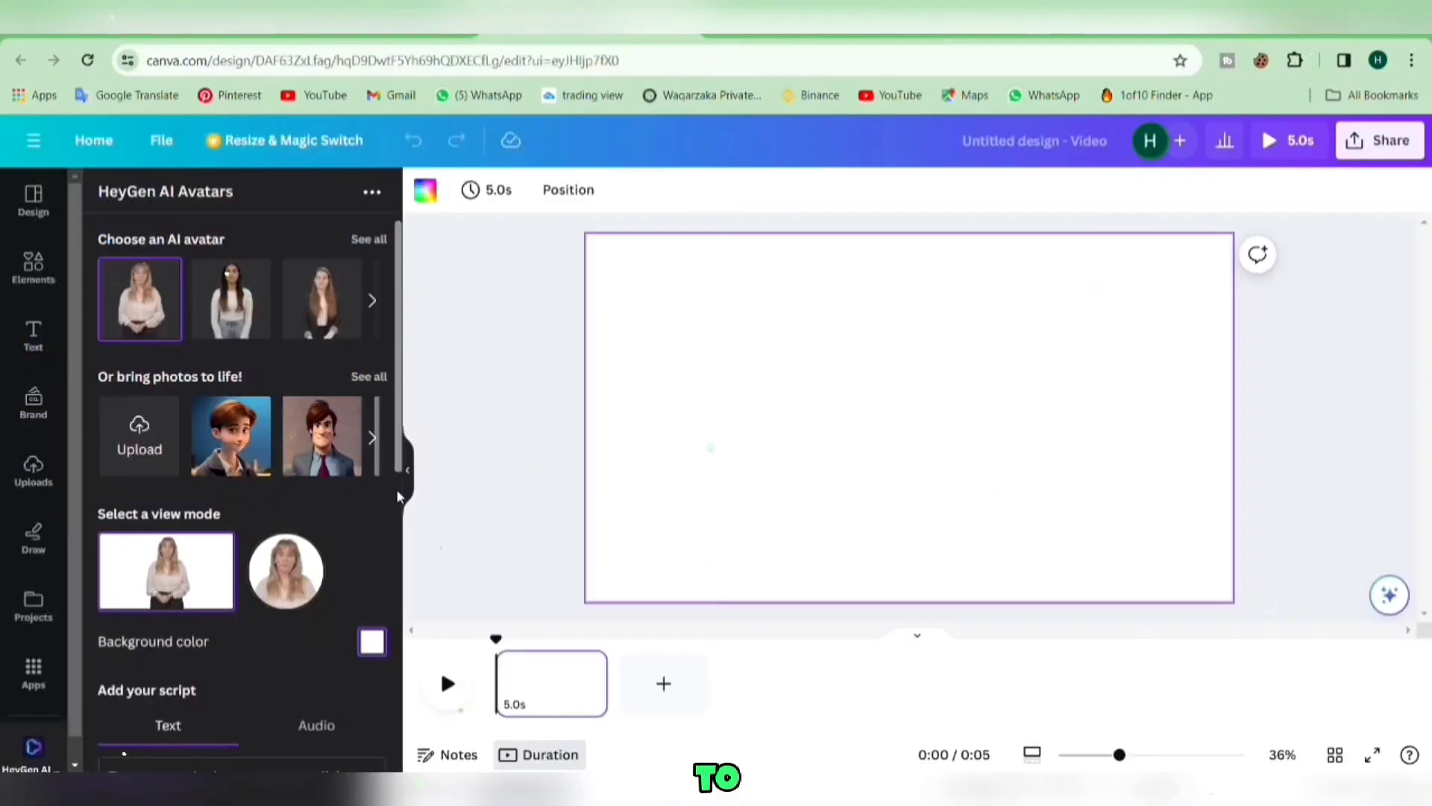
pyautogui.scroll(-5, 397, 489)
pyautogui.scroll(-3, 394, 700)
pyautogui.click(280, 720)
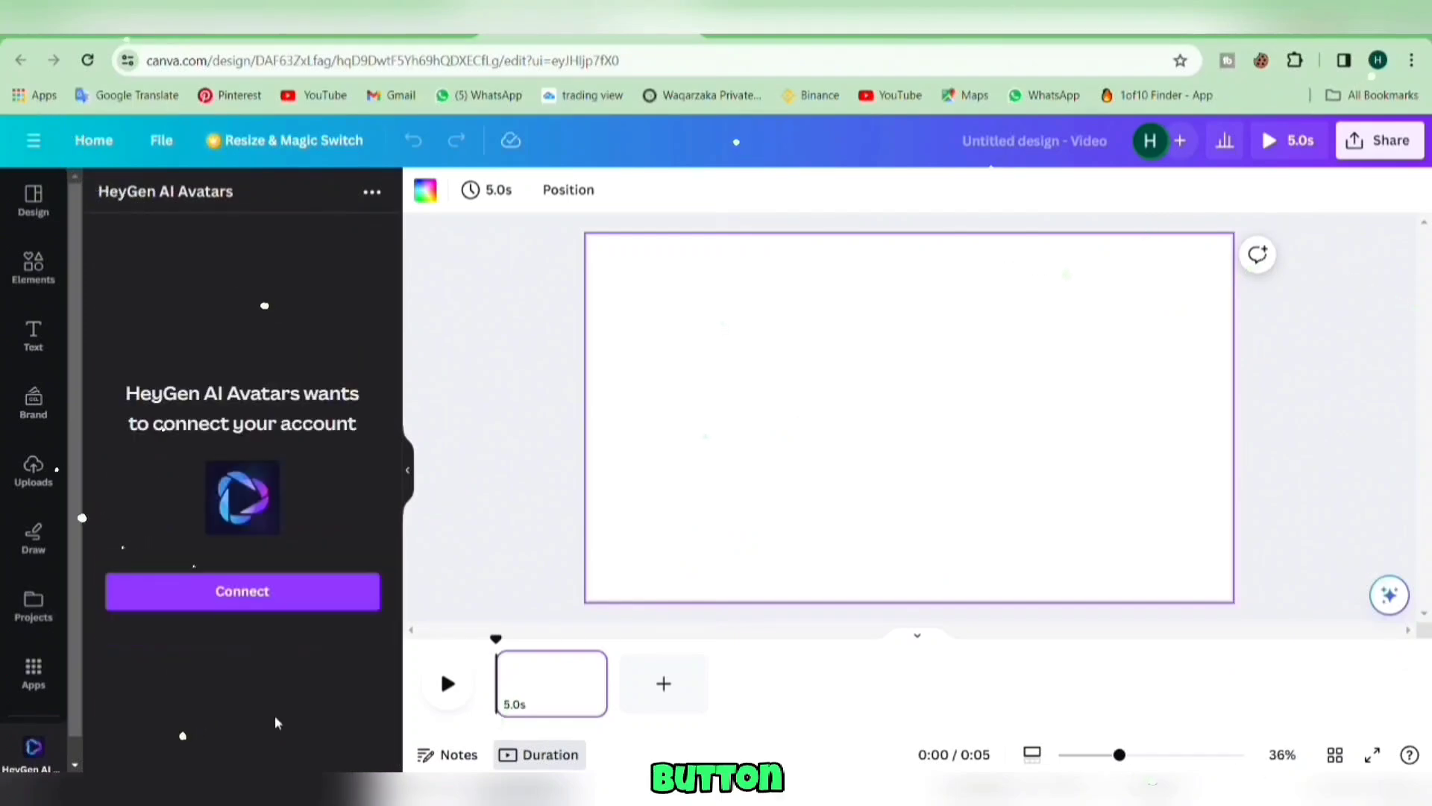
pyautogui.click(306, 606)
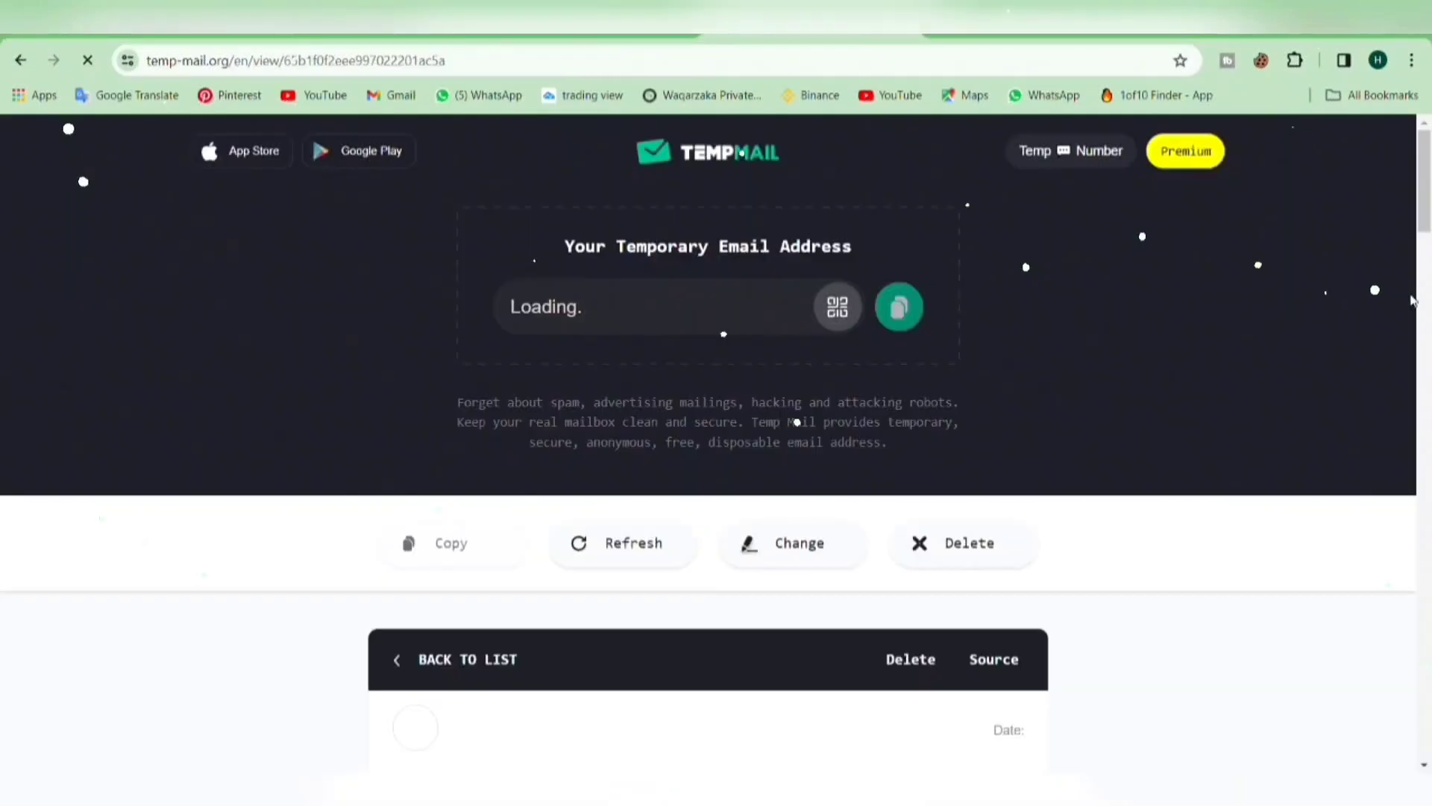
# Step: Copy the HeyGen verification code from the email in the Temp Mail inbox
pyautogui.scroll(-7, 1089, 421)
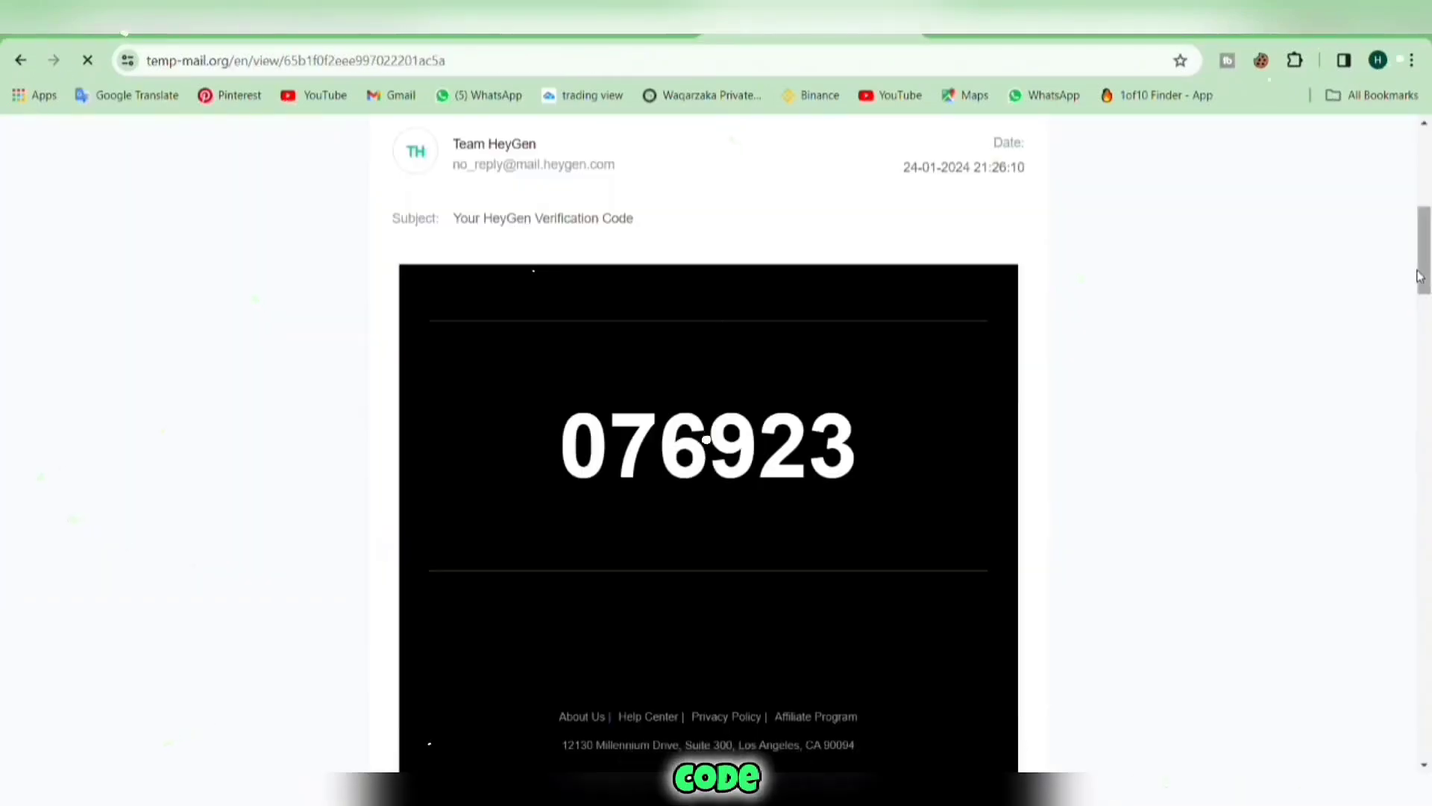
pyautogui.doubleClick(702, 574)
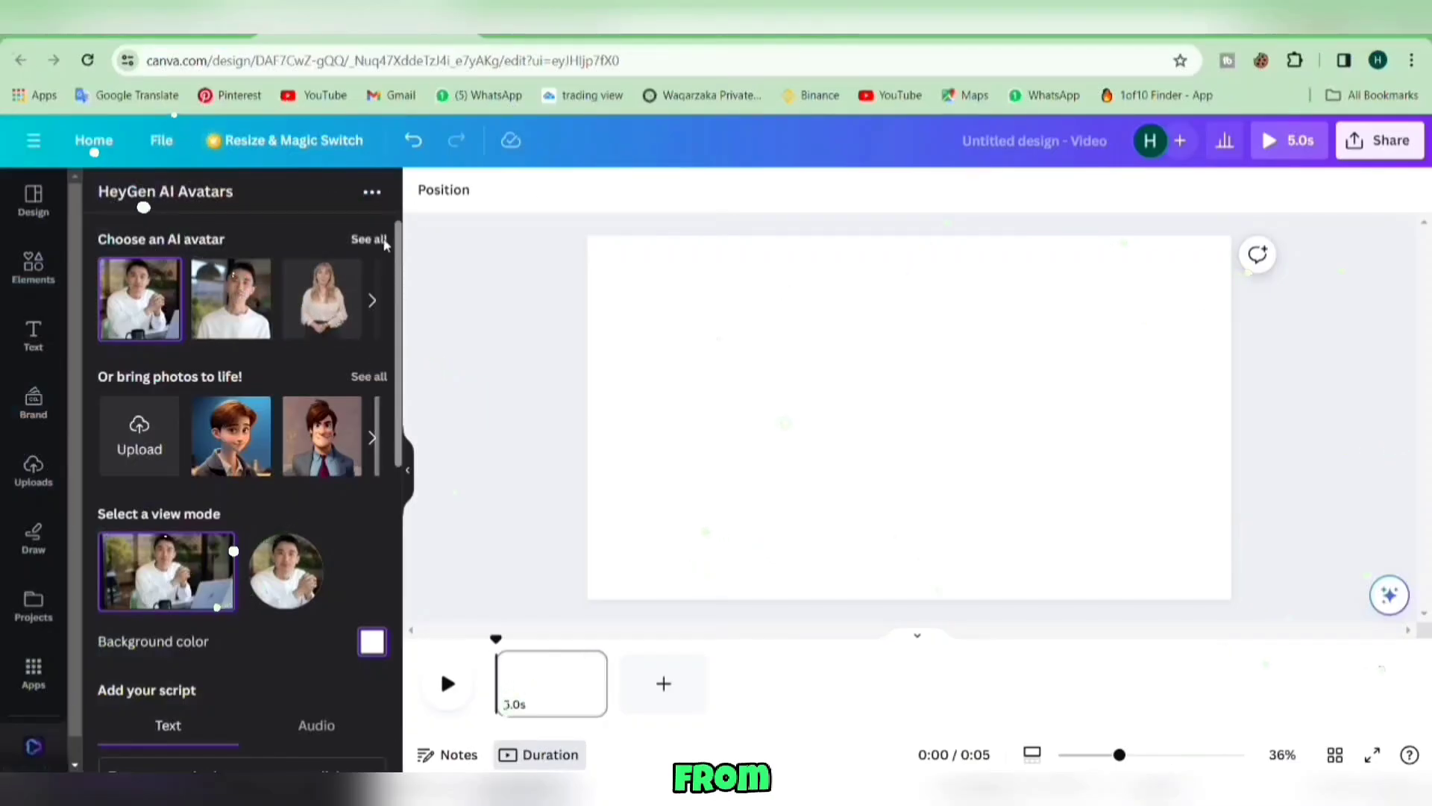
# Step: Pick the woman in the brown jacket from all avatars and set a green background colour
pyautogui.click(377, 240)
pyautogui.click(166, 737)
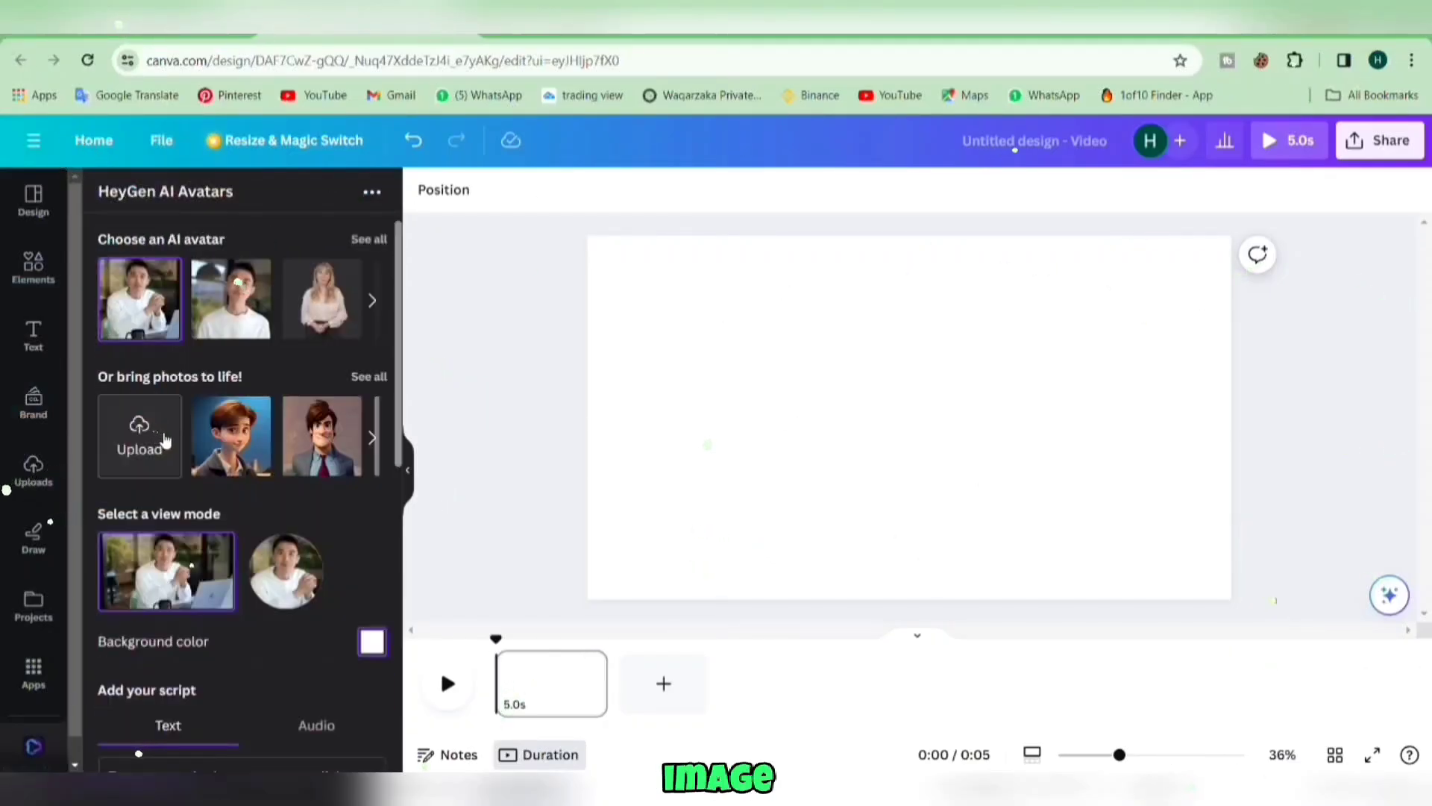
pyautogui.click(370, 240)
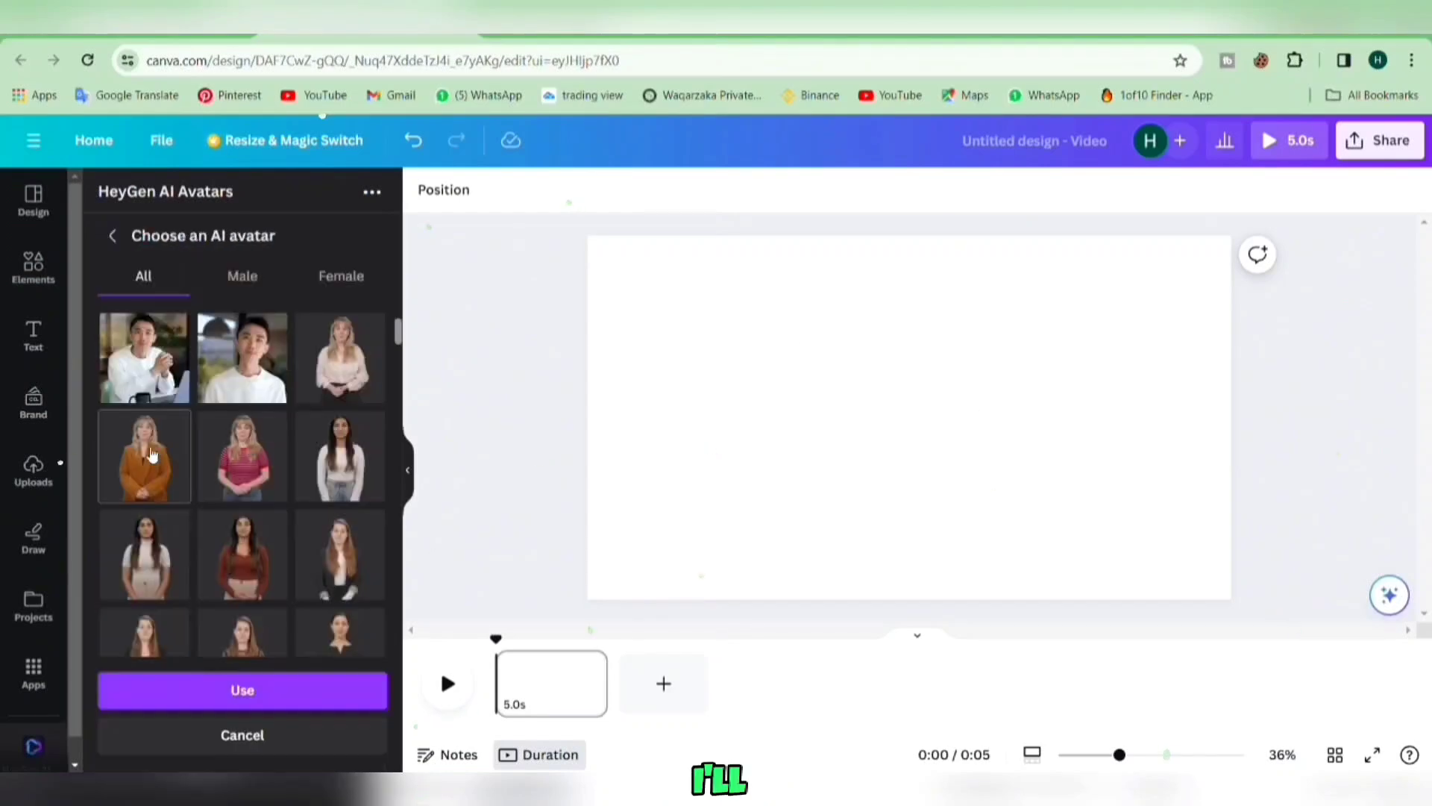
pyautogui.click(254, 692)
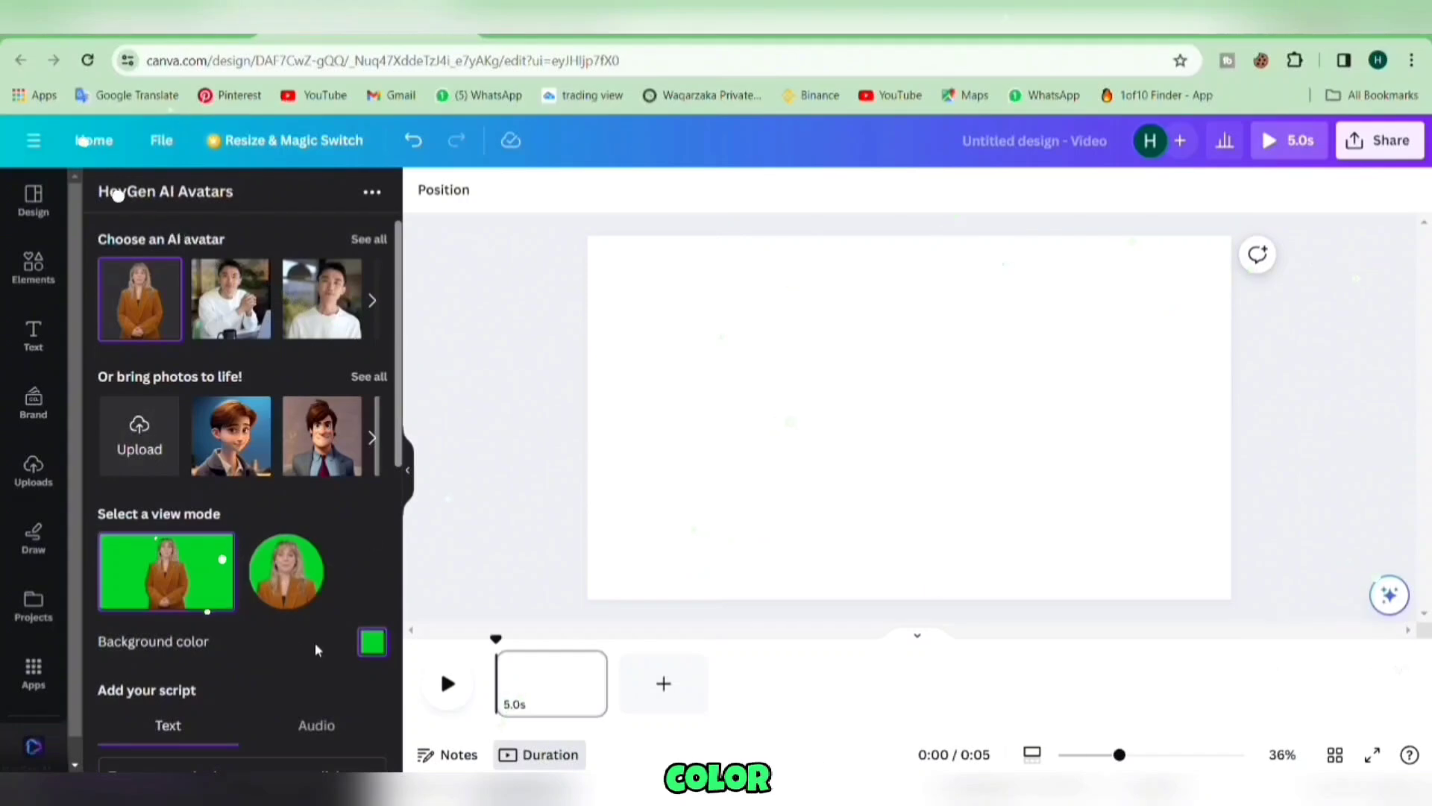
pyautogui.scroll(-1, 400, 478)
pyautogui.moveTo(401, 477); pyautogui.dragTo(400, 594)
# Step: Paste the motivational 'Believe in yourself' script into the Text script box
pyautogui.click(321, 439)
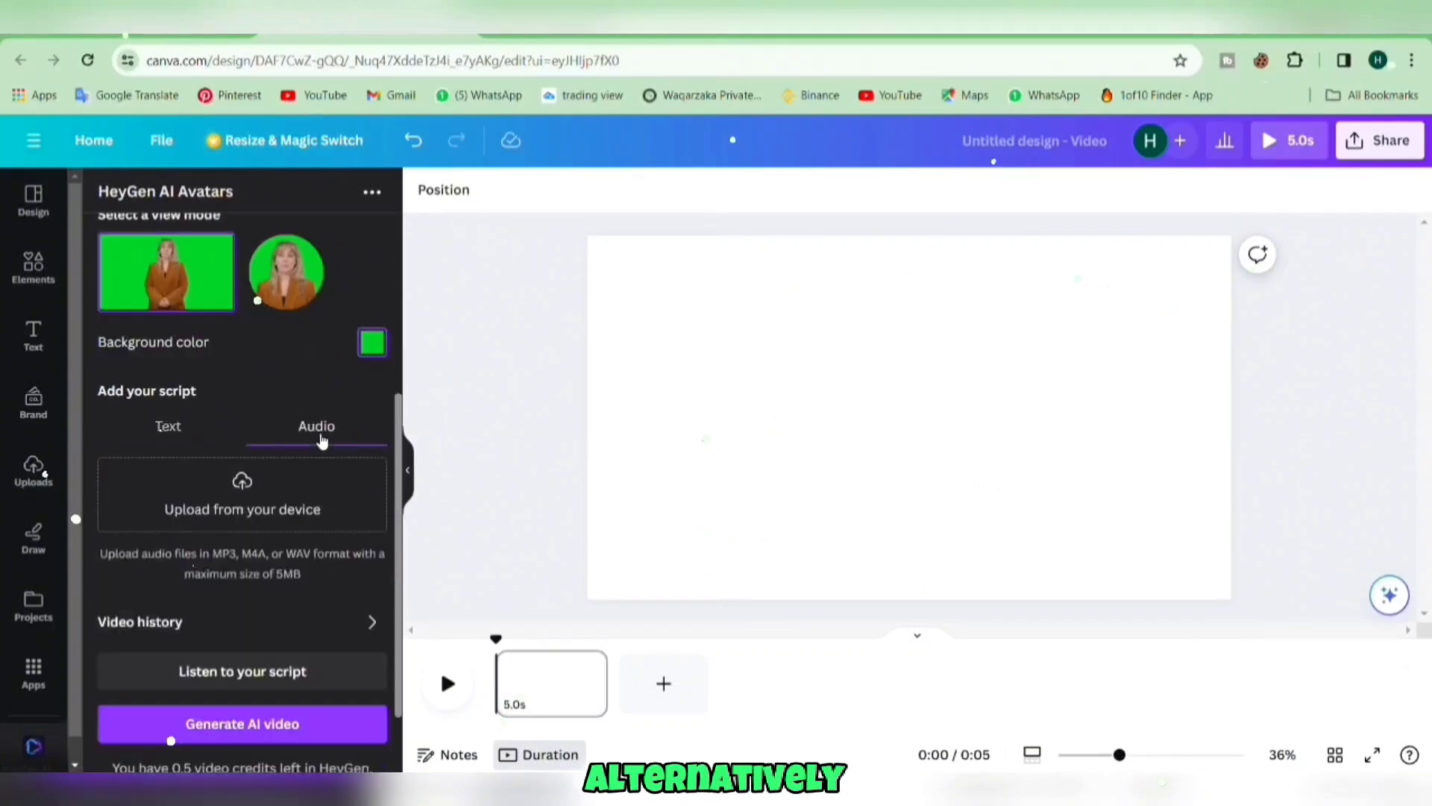
pyautogui.click(171, 430)
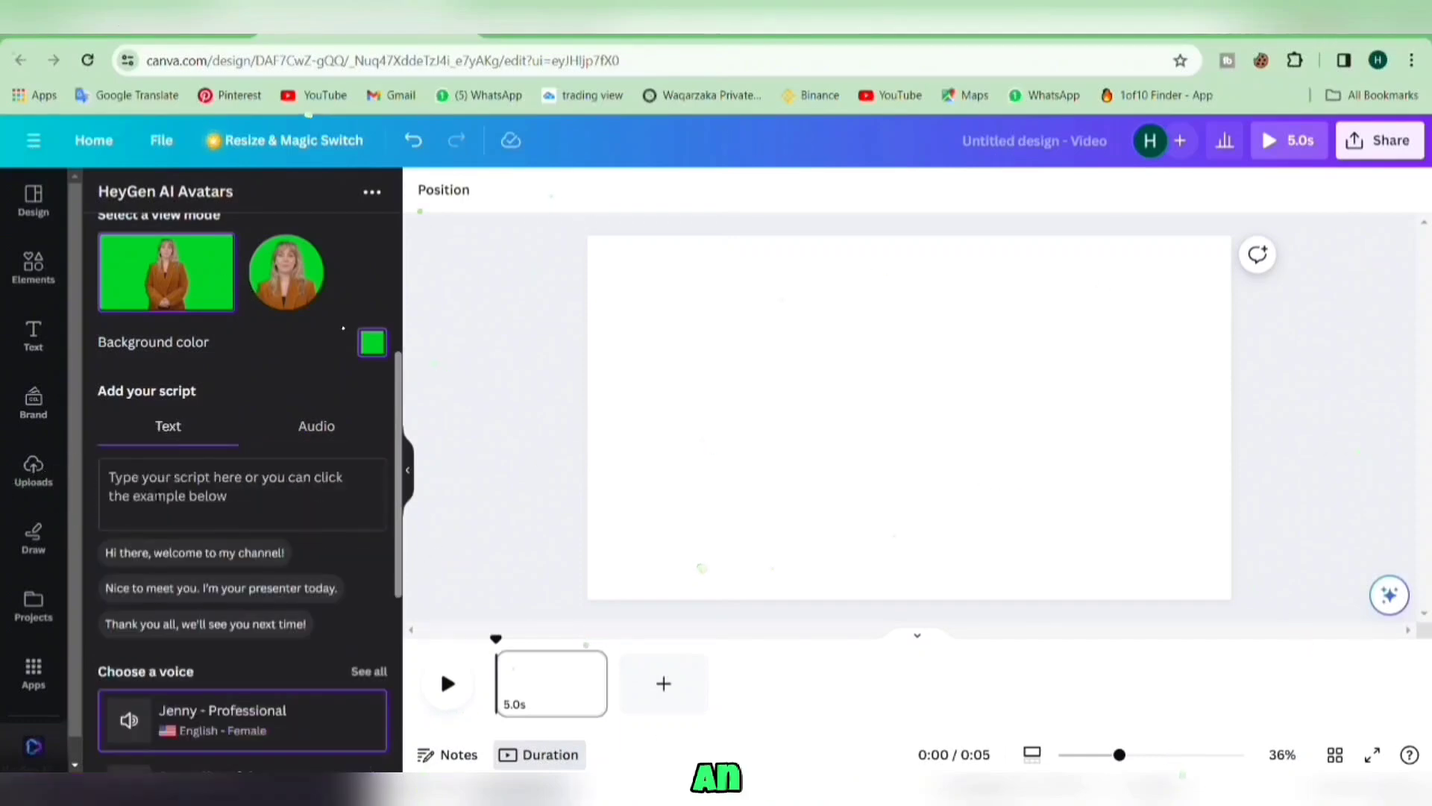
pyautogui.hotkey('ctrl', 'v')
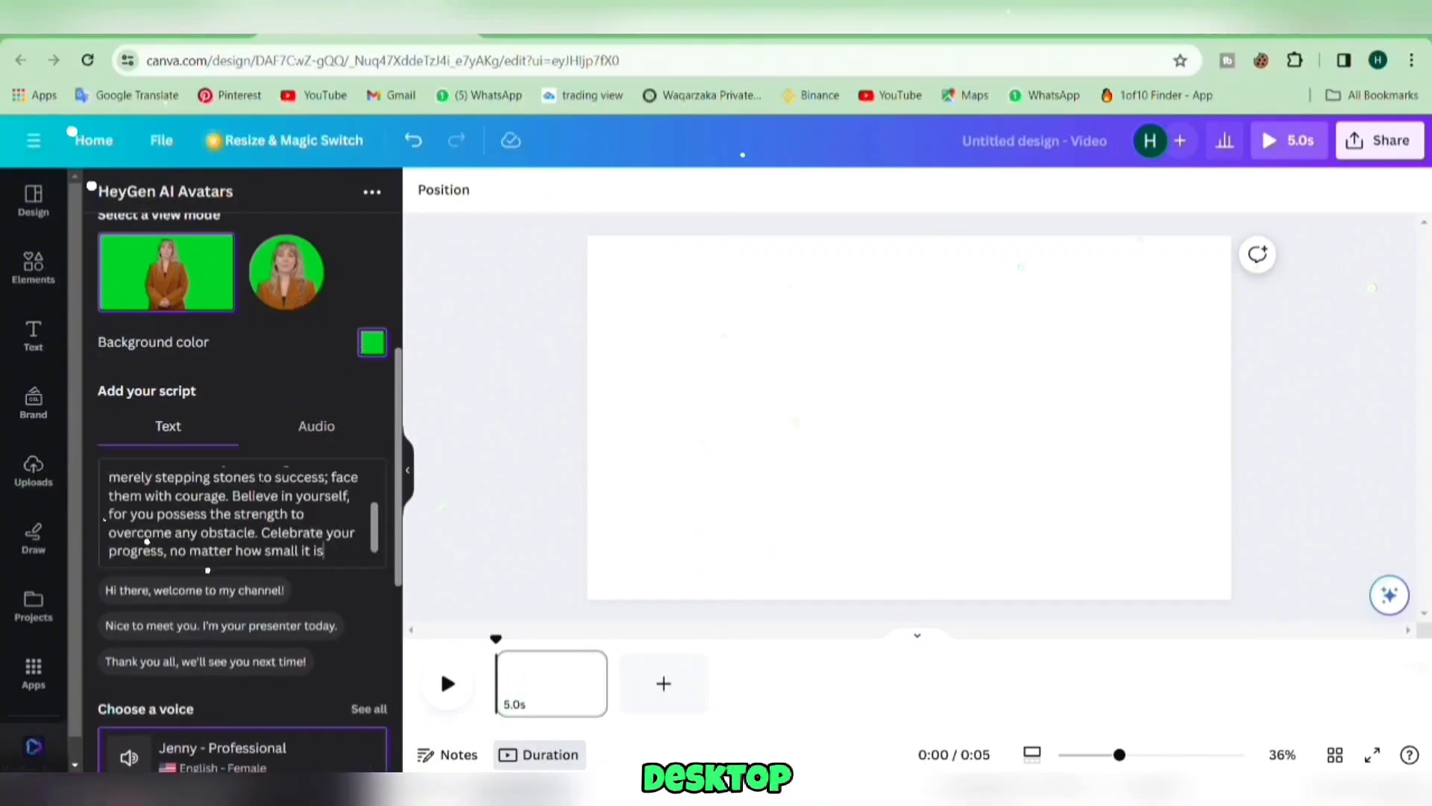
# Step: Choose the Jenny - Professional voice and generate the AI avatar video
pyautogui.click(328, 437)
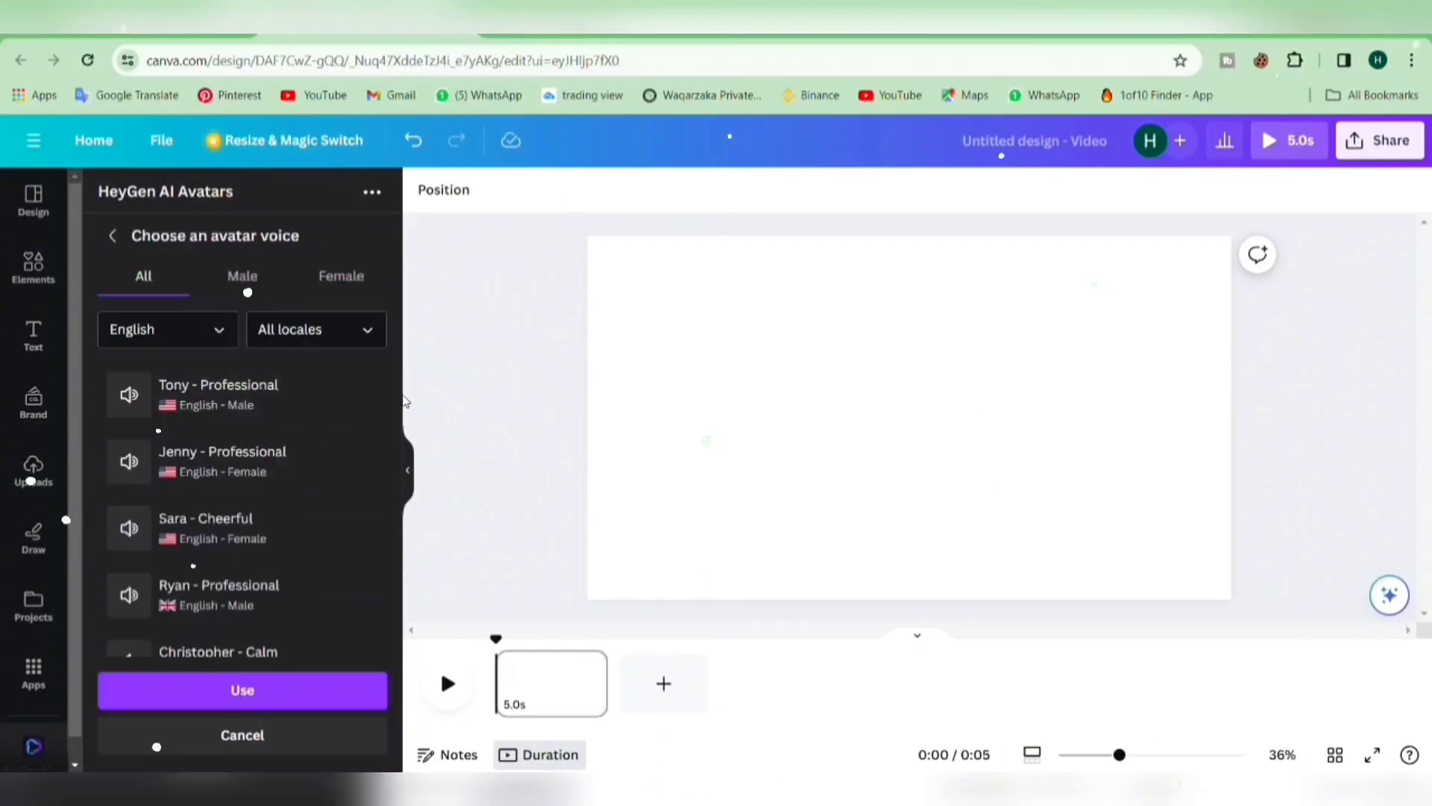
pyautogui.scroll(-10, 388, 446)
pyautogui.scroll(5, 316, 387)
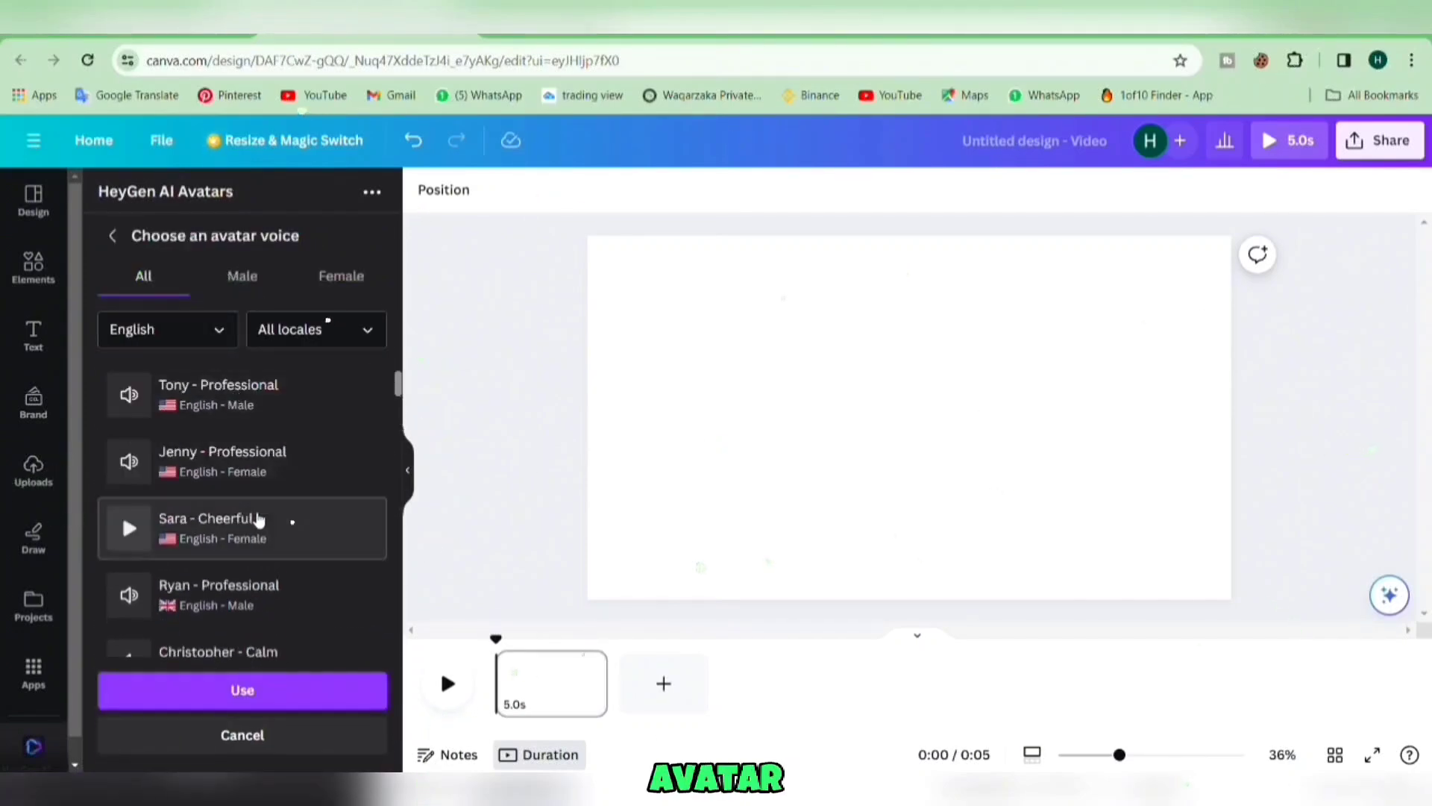
pyautogui.click(191, 471)
pyautogui.click(245, 688)
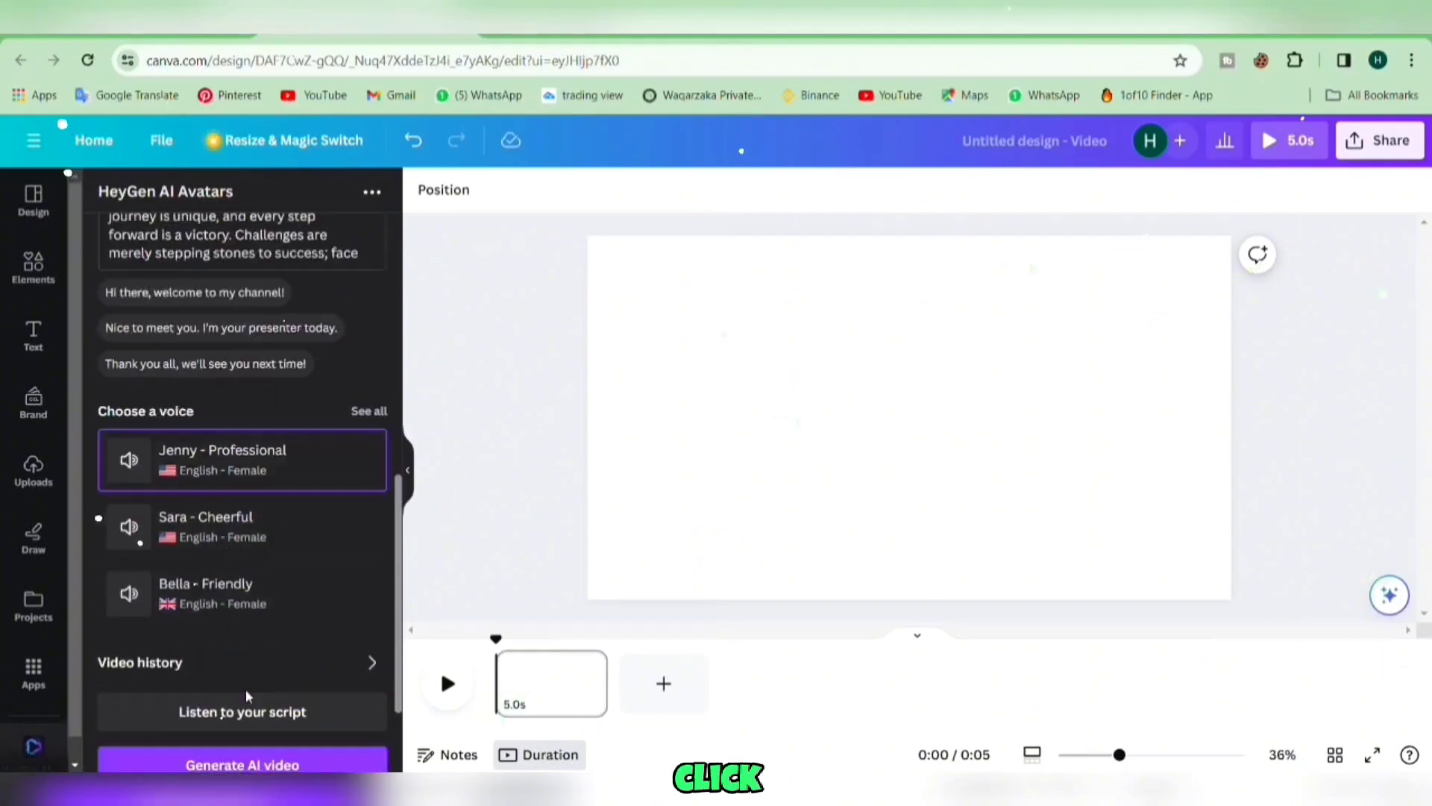
pyautogui.scroll(-2, 253, 672)
pyautogui.click(280, 646)
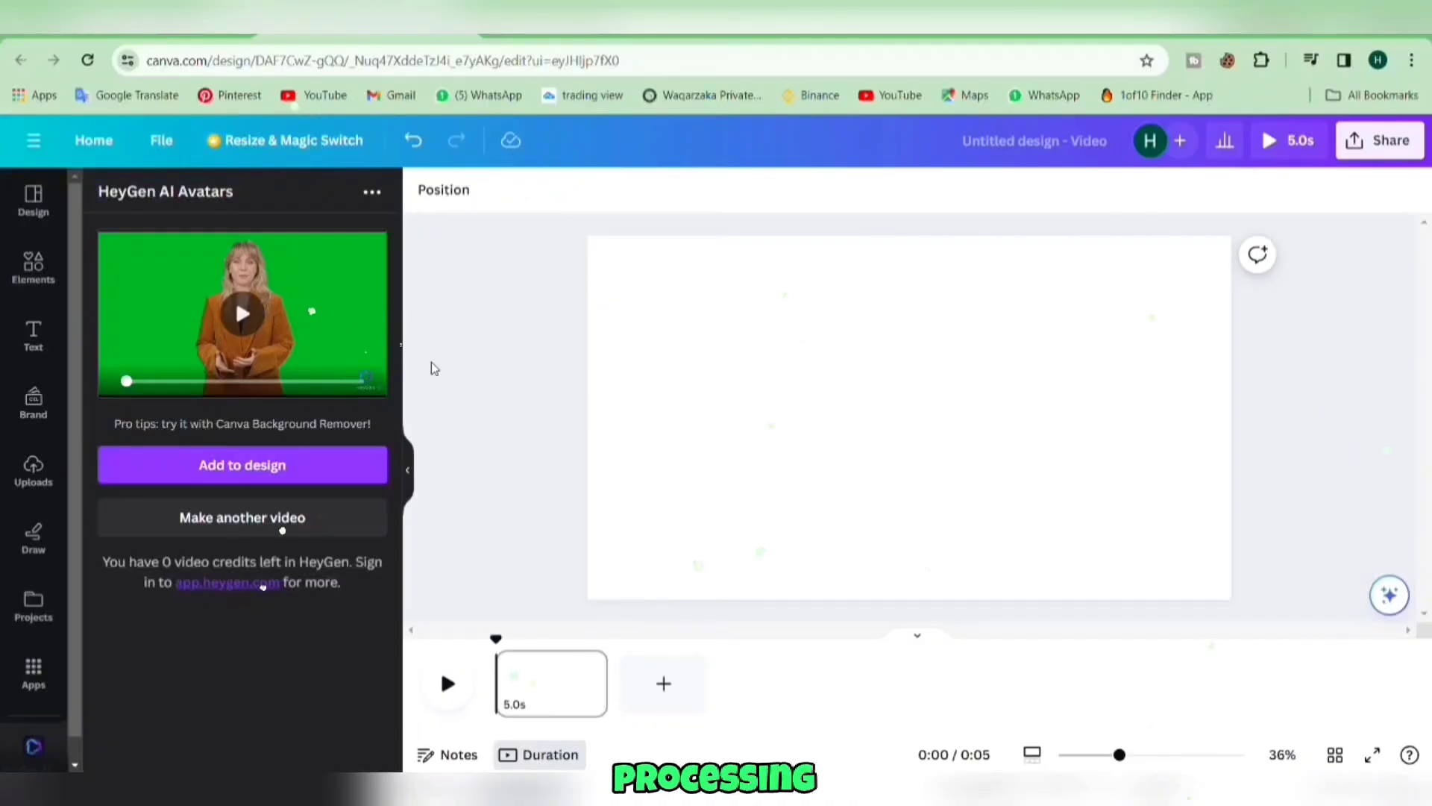
# Step: Add the generated presenter video to the design and set it as the page background
pyautogui.click(251, 467)
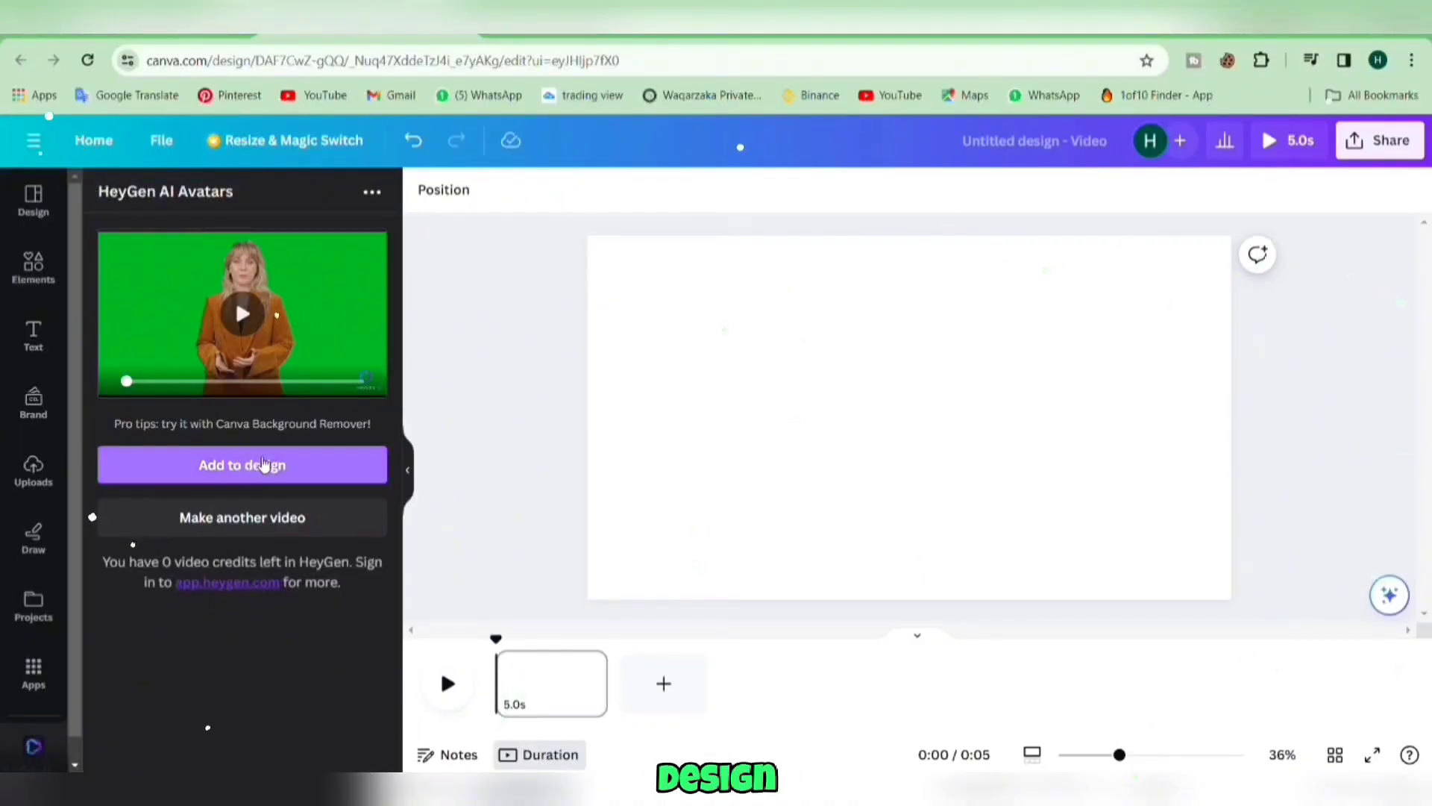
pyautogui.click(263, 464)
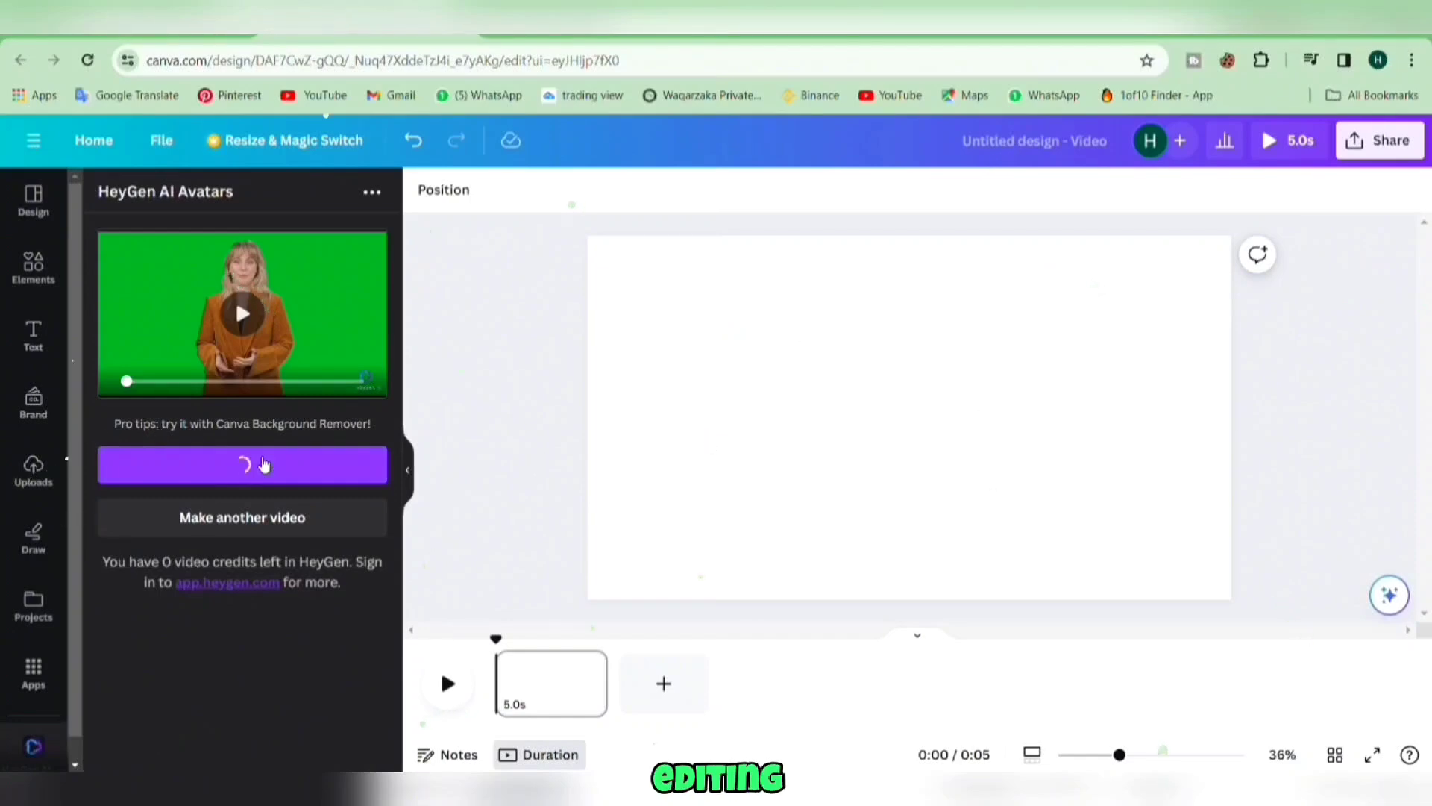
pyautogui.rightClick(974, 419)
pyautogui.click(1054, 665)
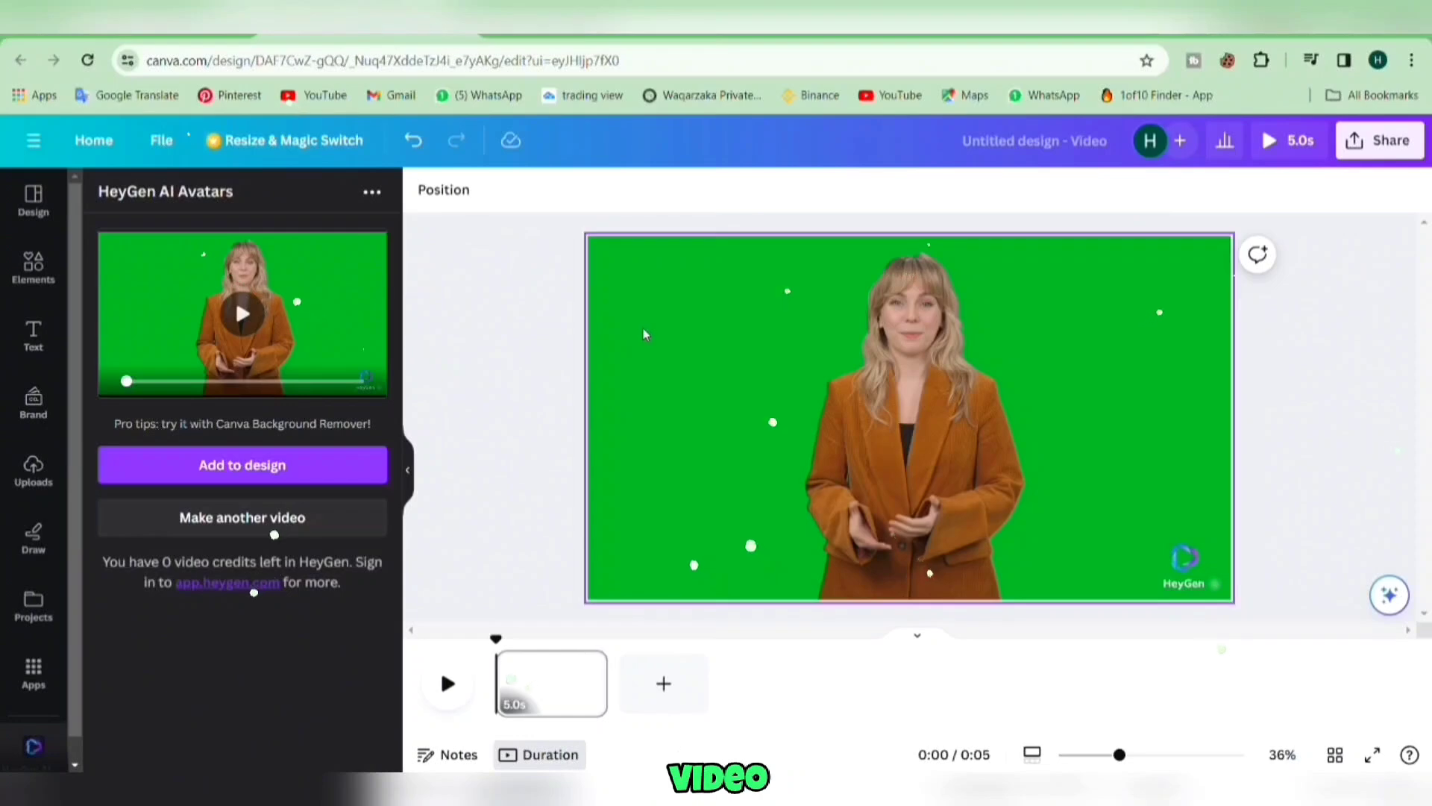
# Step: Apply Background Remover to the avatar video from Edit video's Effects
pyautogui.click(594, 340)
pyautogui.click(466, 192)
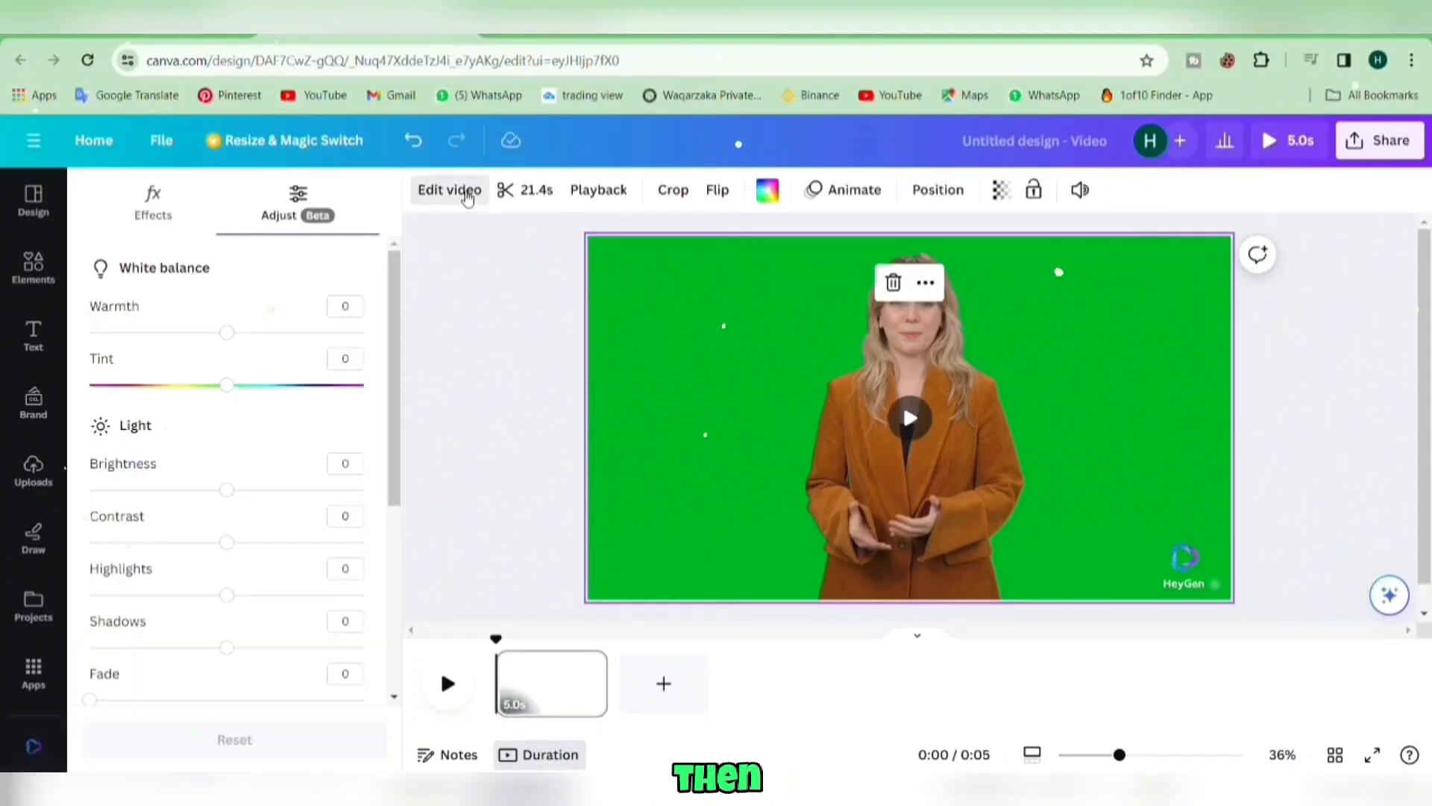
pyautogui.click(157, 213)
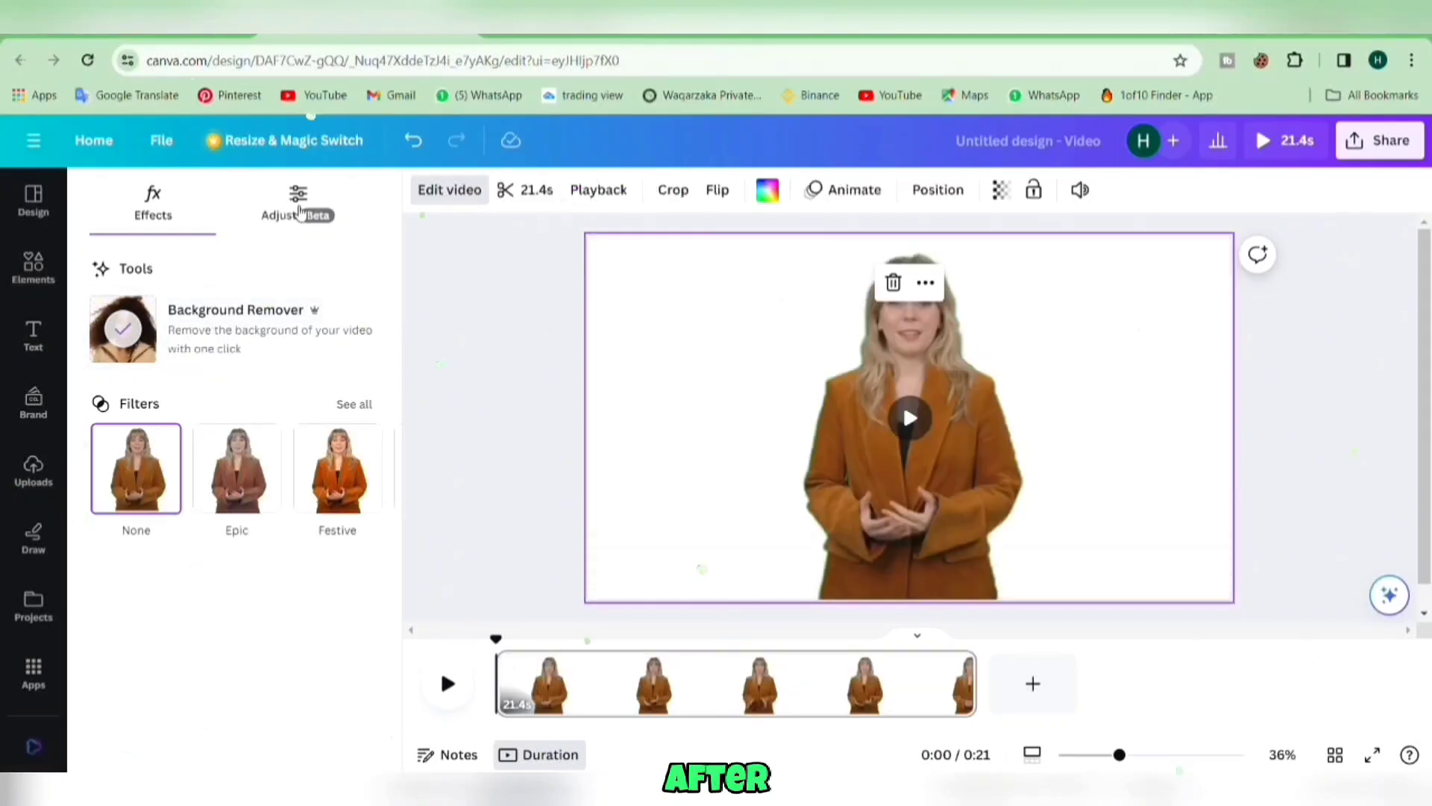
# Step: Adjust the video: brightness -8, contrast 10, highlights 21, shadows -8, vibrance 36, saturation 8
pyautogui.click(300, 211)
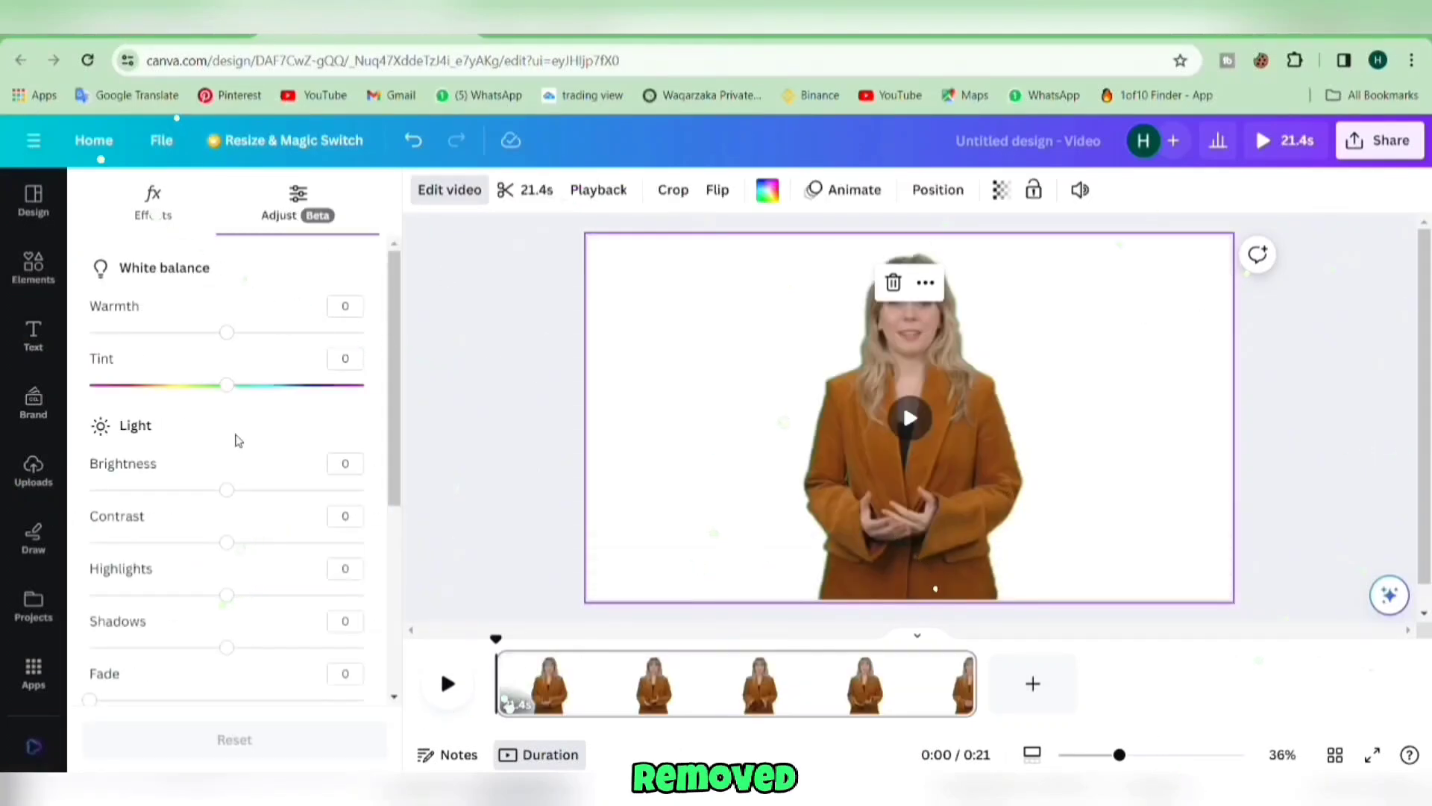
pyautogui.moveTo(226, 495); pyautogui.dragTo(222, 496)
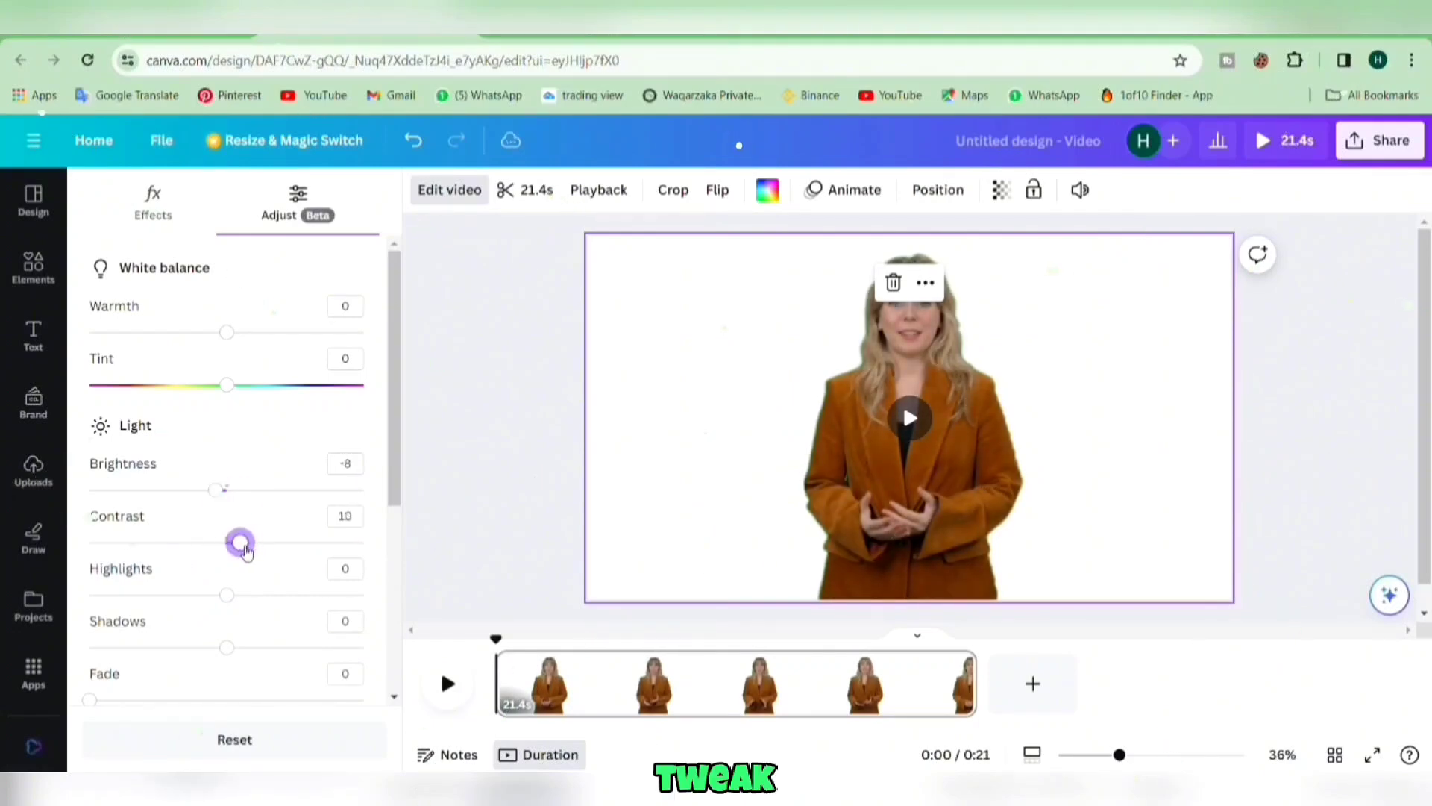
pyautogui.moveTo(236, 596); pyautogui.dragTo(269, 594)
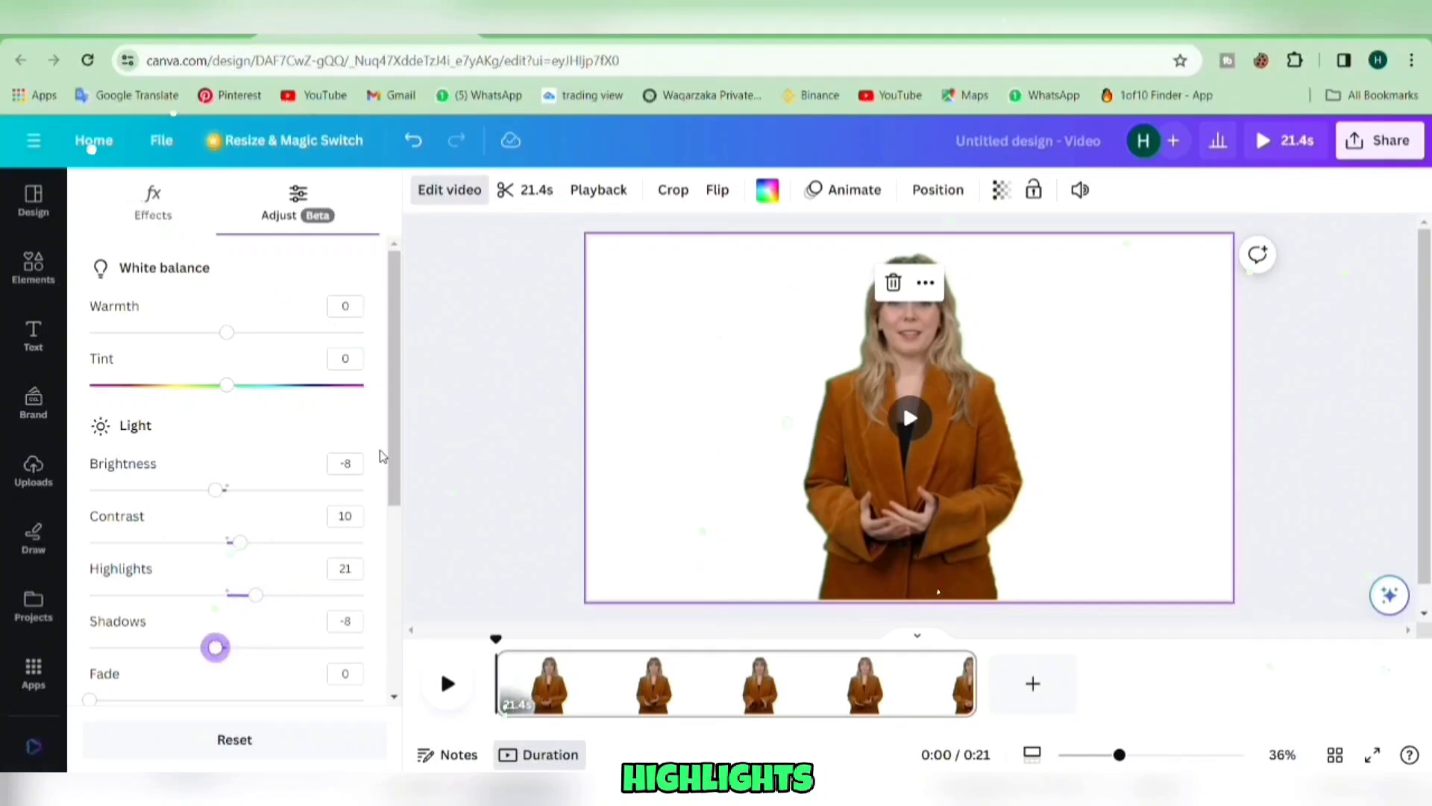
pyautogui.moveTo(391, 476); pyautogui.dragTo(401, 652)
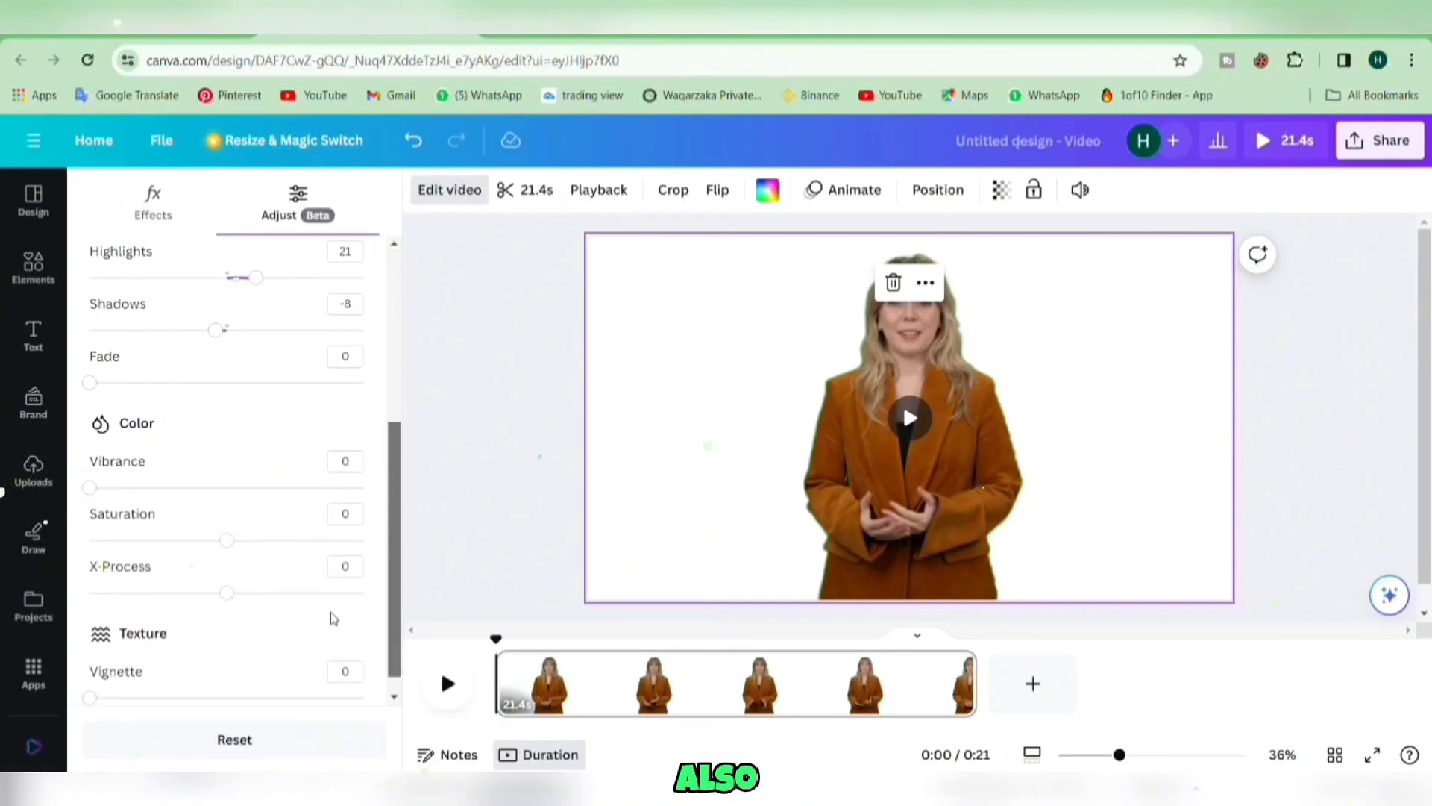
pyautogui.moveTo(90, 487); pyautogui.dragTo(198, 511)
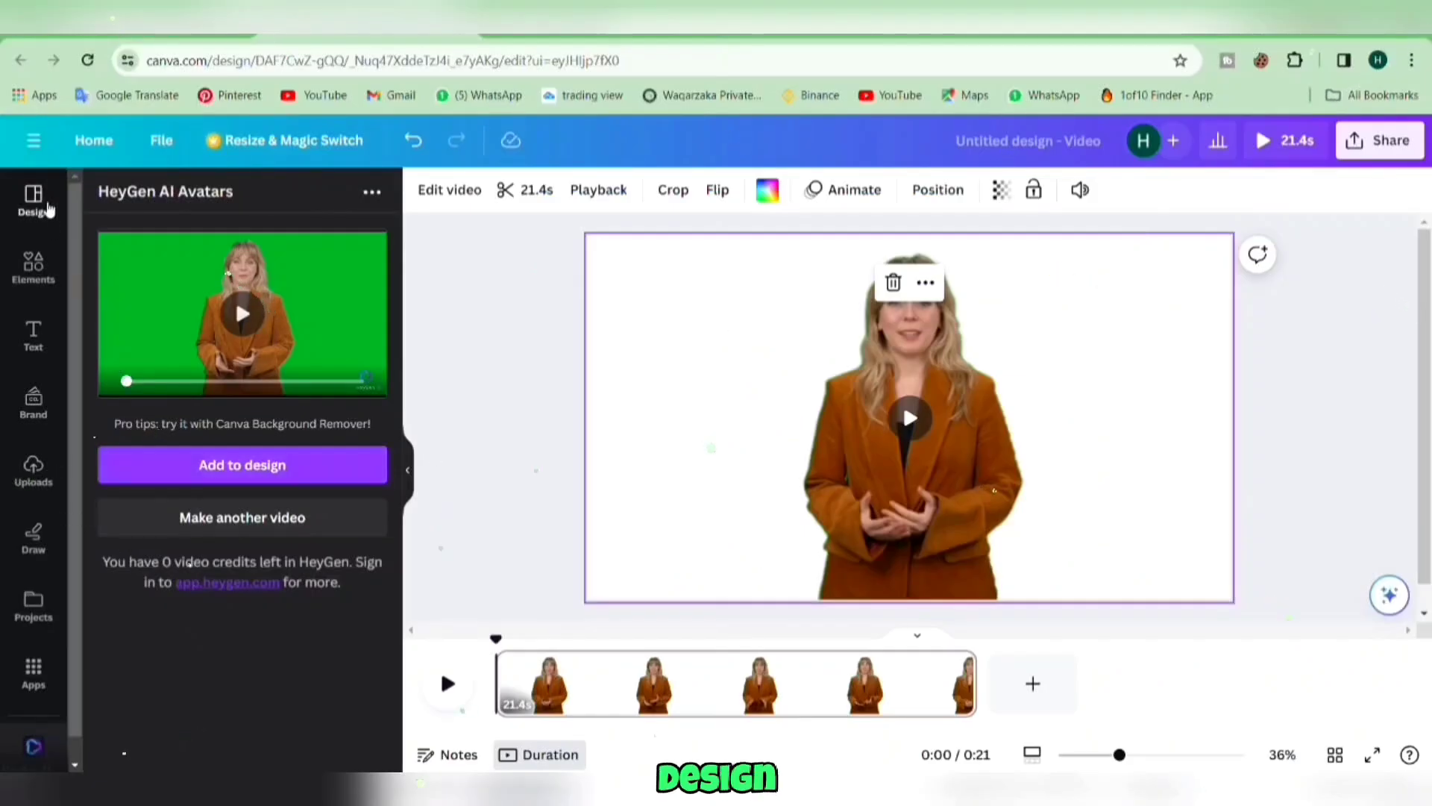
# Step: Browse the Design templates and apply a business video template
pyautogui.click(48, 209)
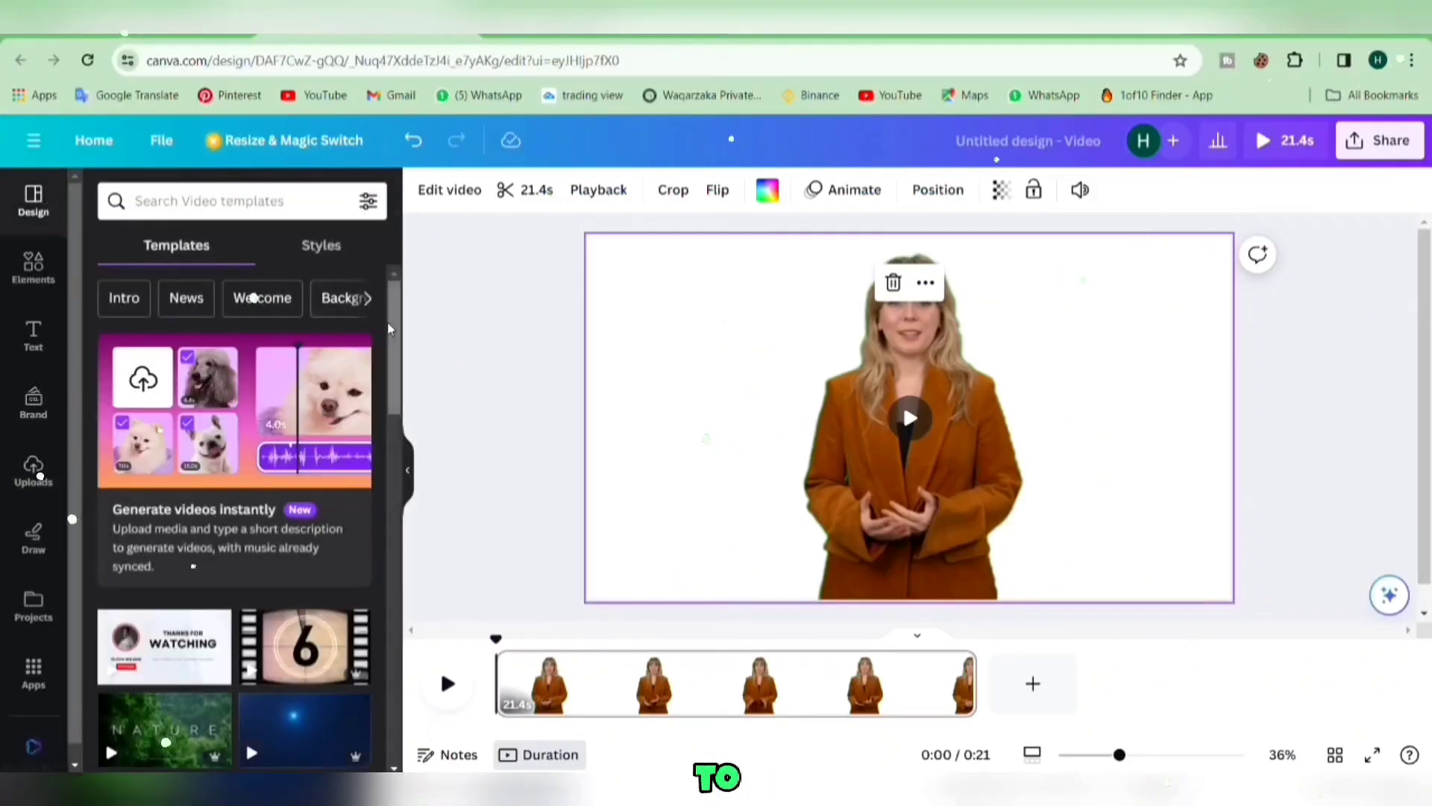
pyautogui.scroll(-5, 388, 328)
pyautogui.scroll(5, 384, 311)
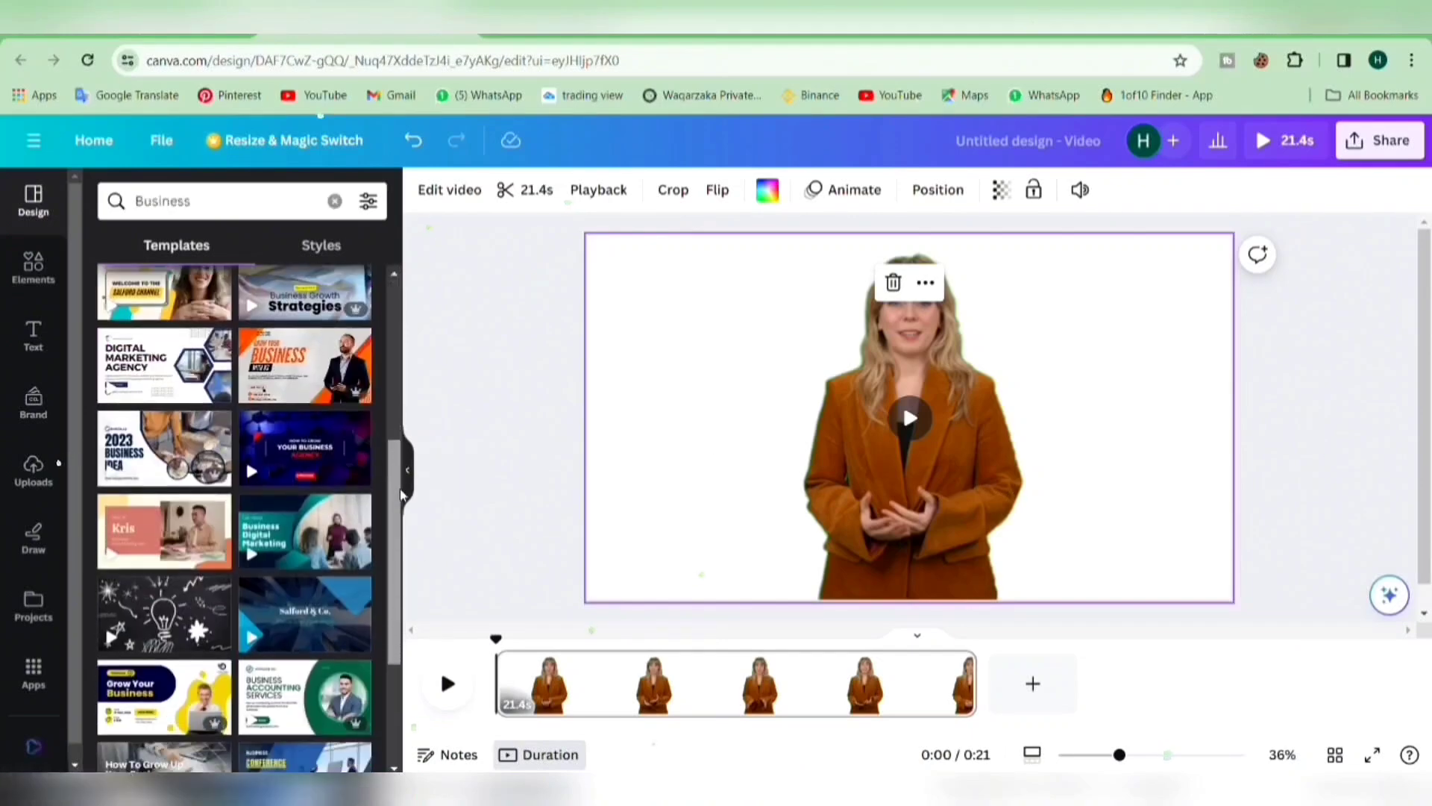
pyautogui.scroll(-3, 412, 582)
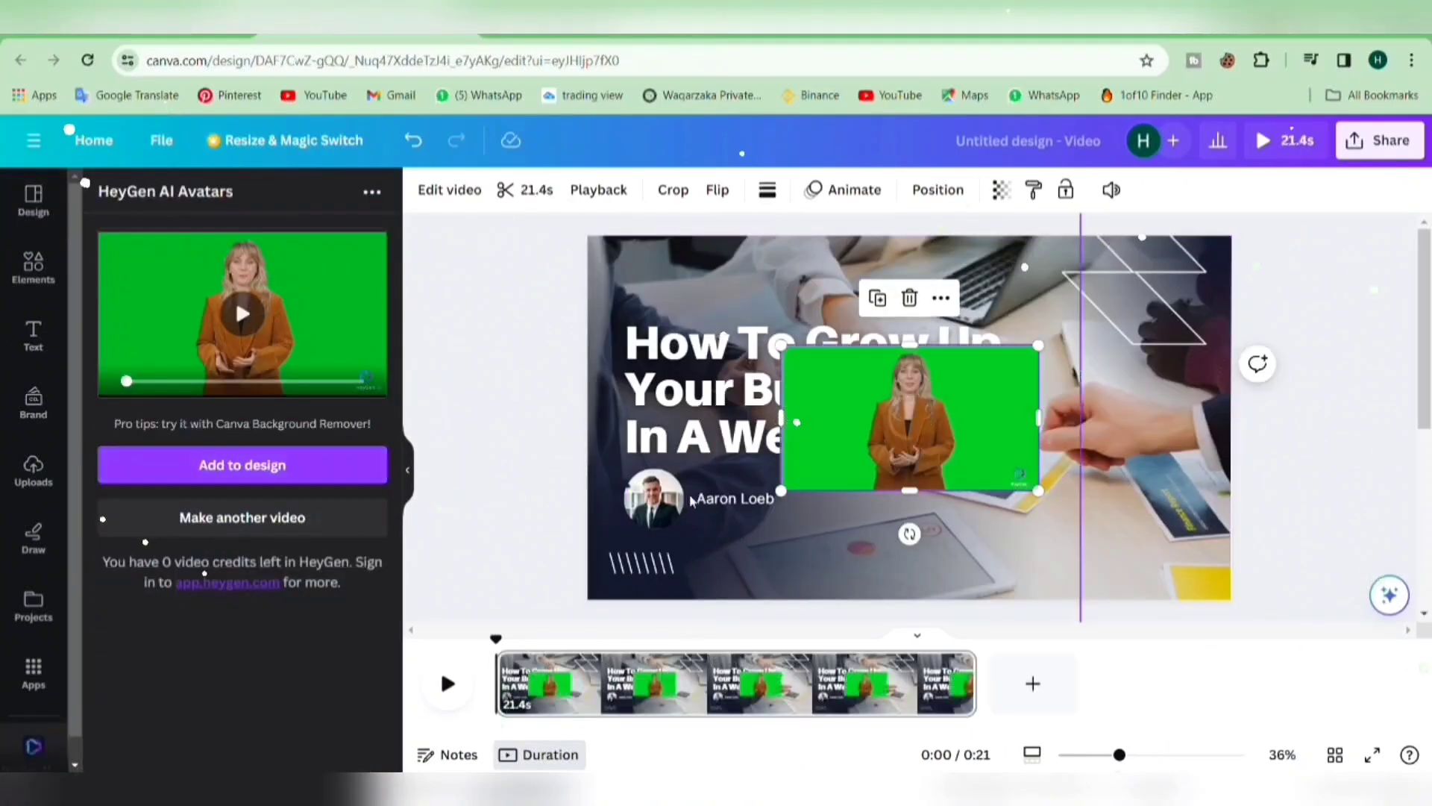
# Step: Remove the avatar's background and retitle to 'Believe in Yourself' in Anton size 172
pyautogui.click(446, 191)
pyautogui.click(220, 327)
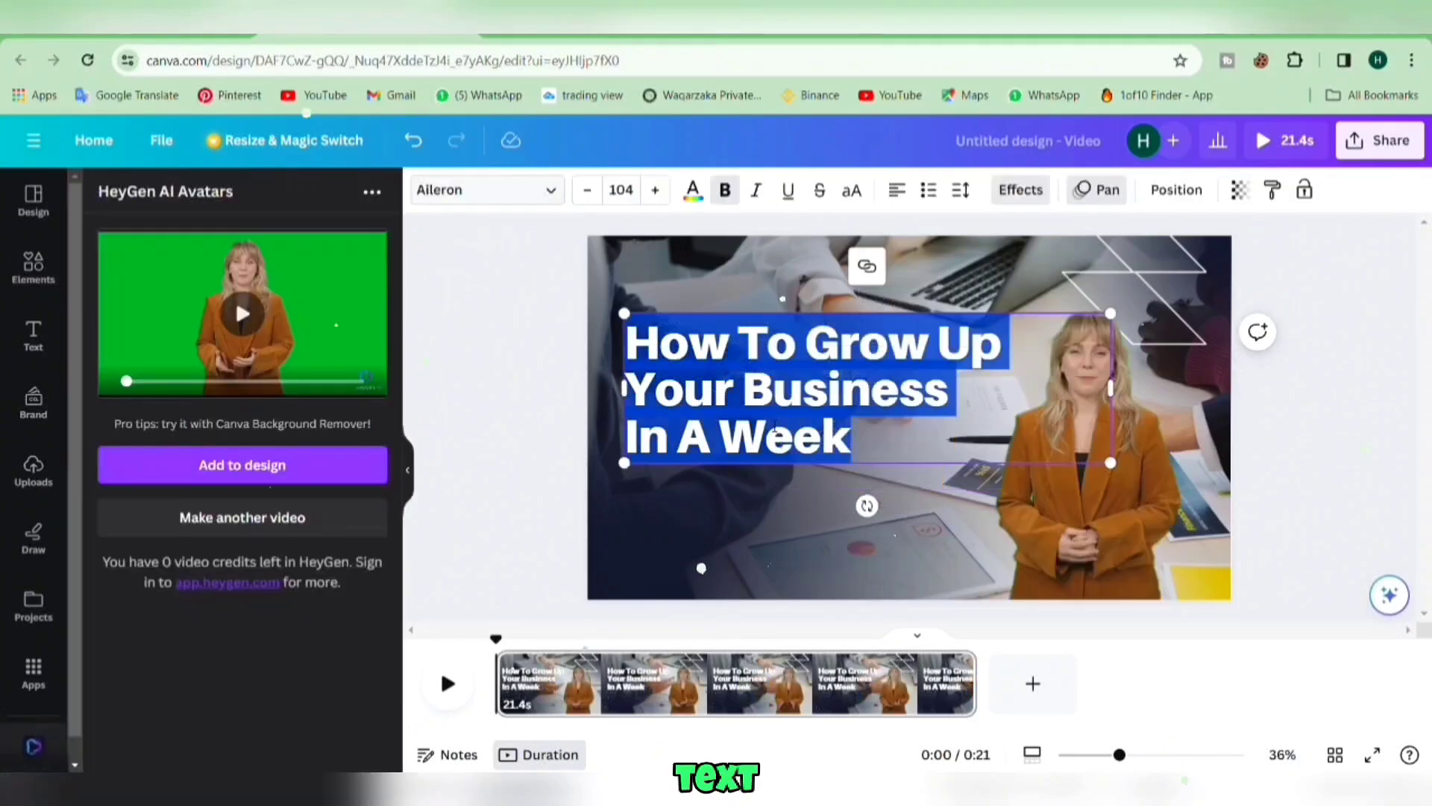
pyautogui.write('Believe in Yourself')
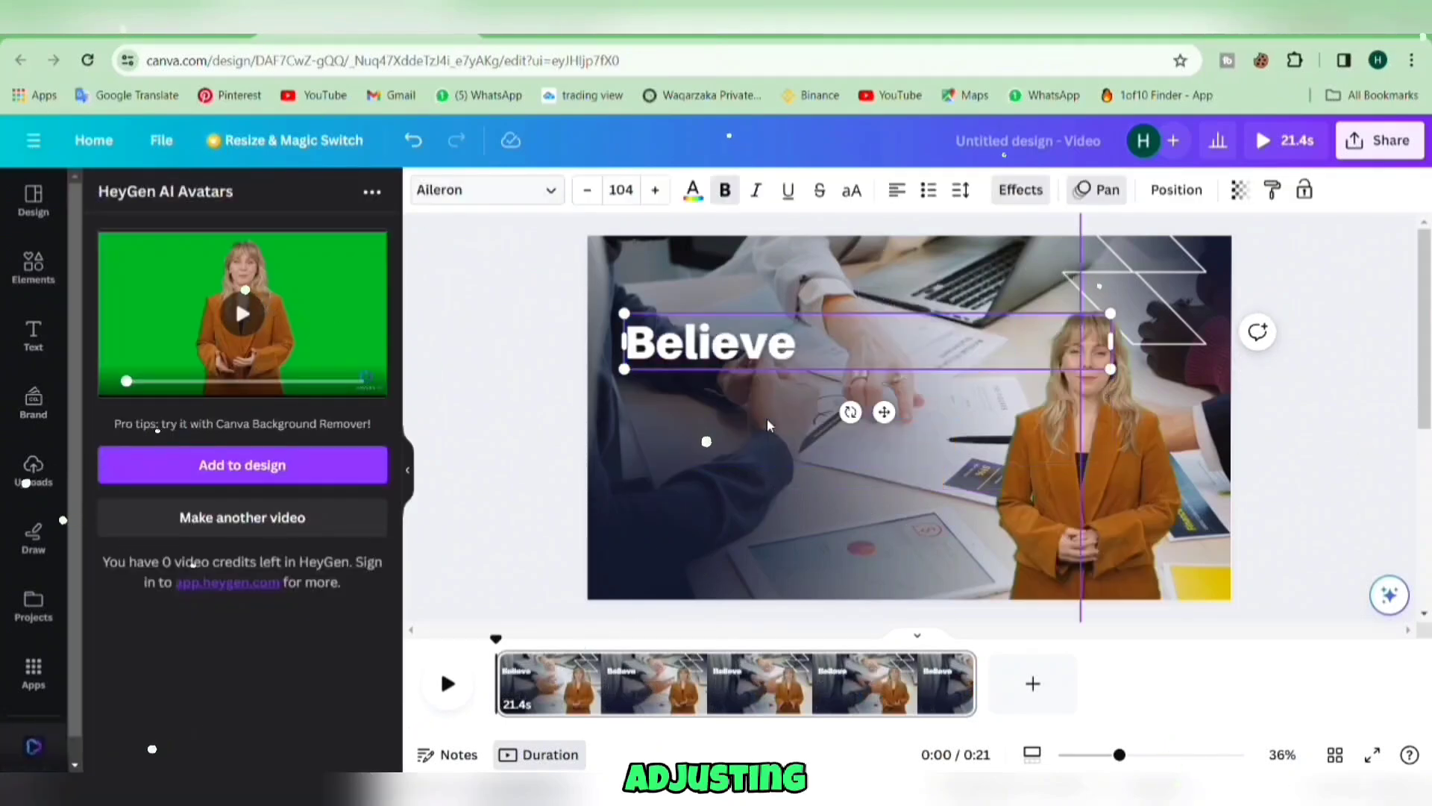
pyautogui.click(147, 514)
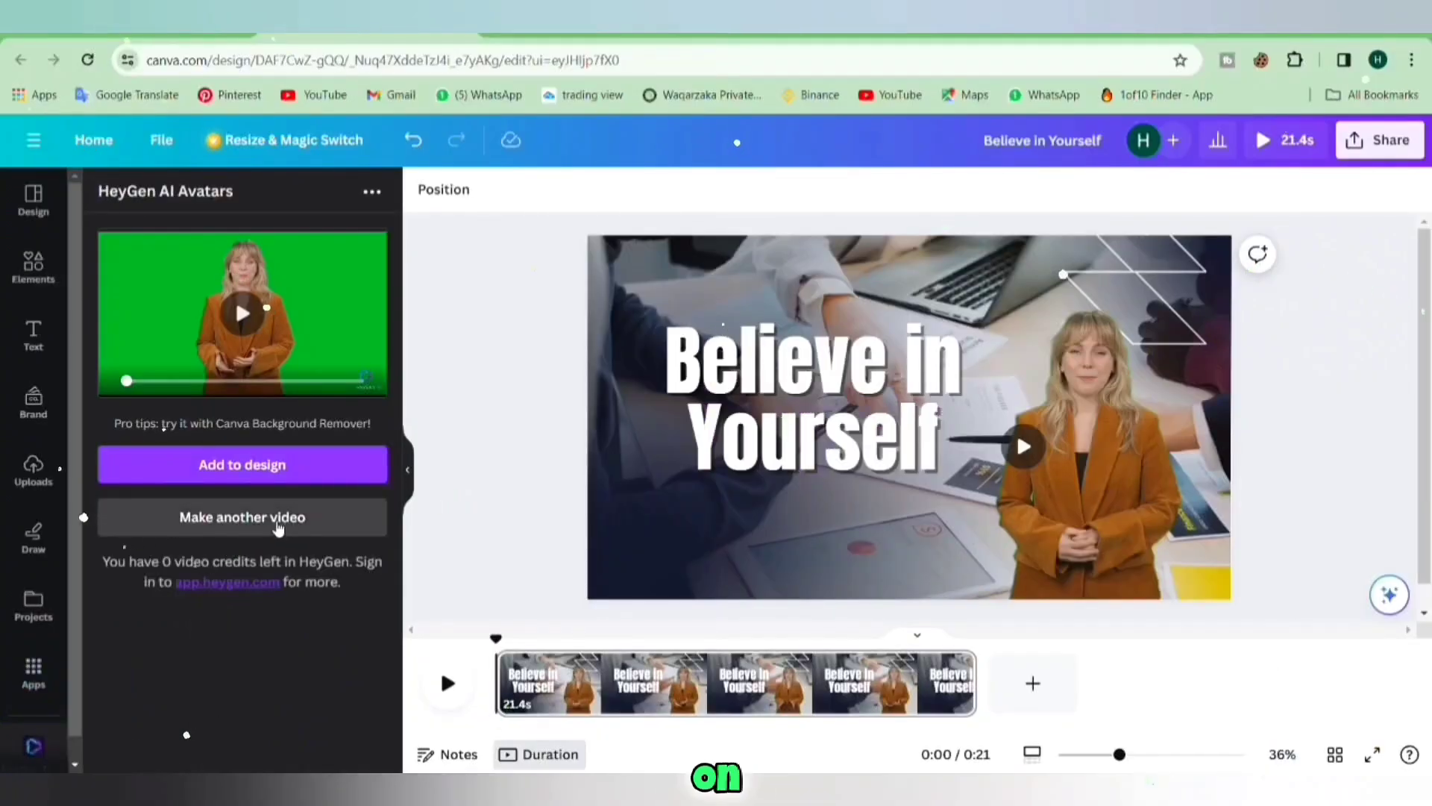
# Step: Remove HeyGen AI Avatars from the installed apps
pyautogui.click(271, 518)
pyautogui.click(34, 673)
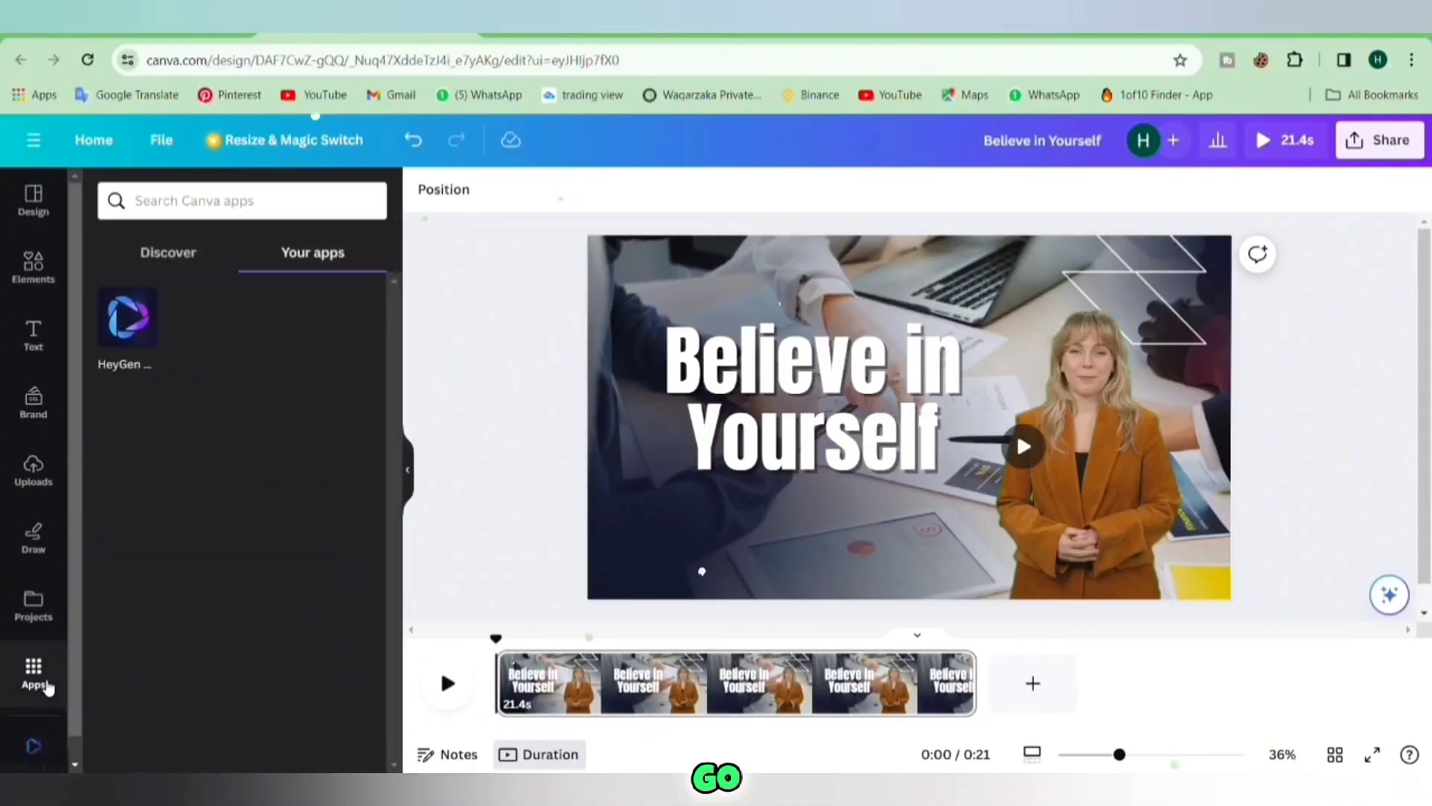
pyautogui.click(169, 253)
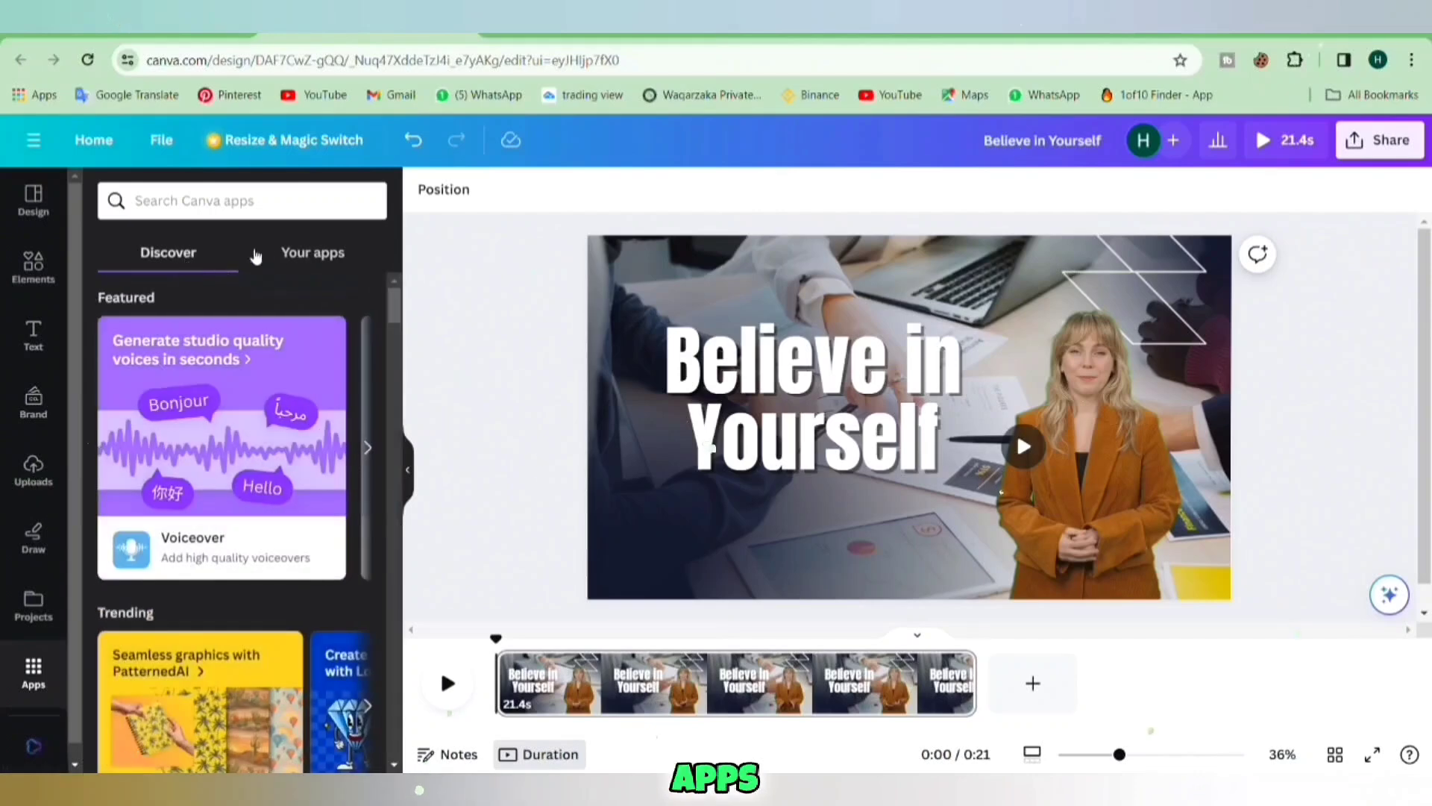
pyautogui.click(308, 256)
pyautogui.click(142, 300)
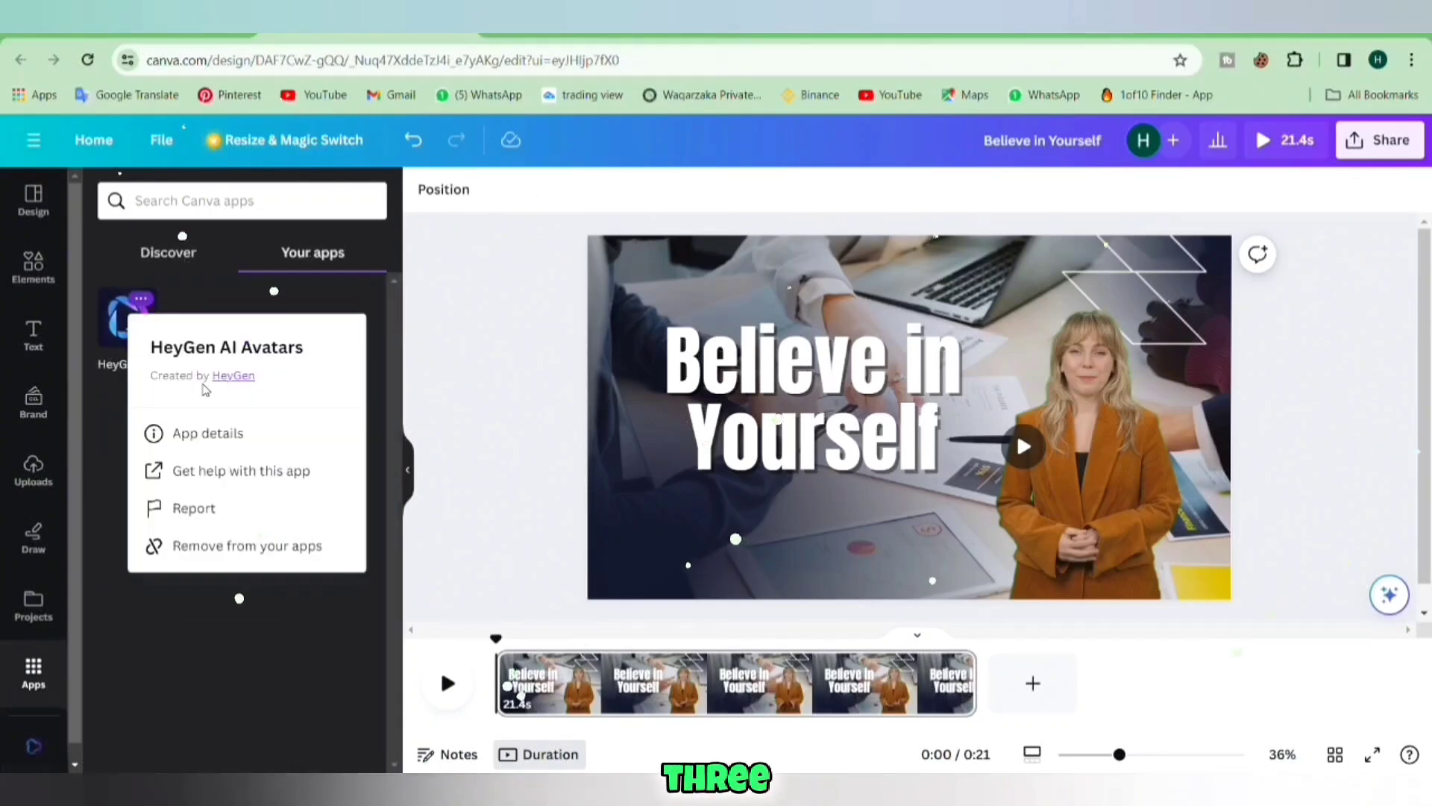
pyautogui.click(233, 548)
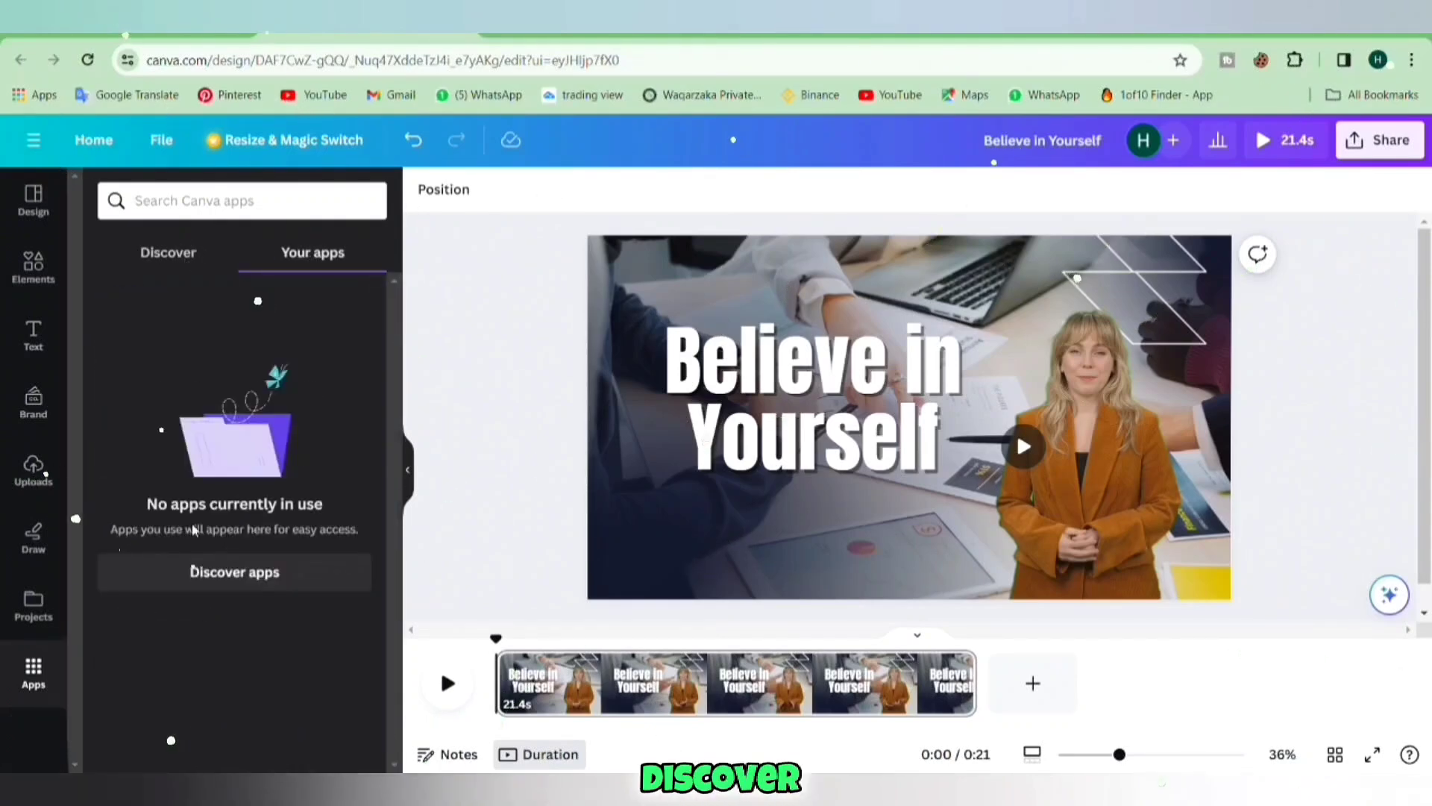
# Step: Reopen HeyGen AI Avatars by searching 'heyg', then copy the temporary email address
pyautogui.click(170, 255)
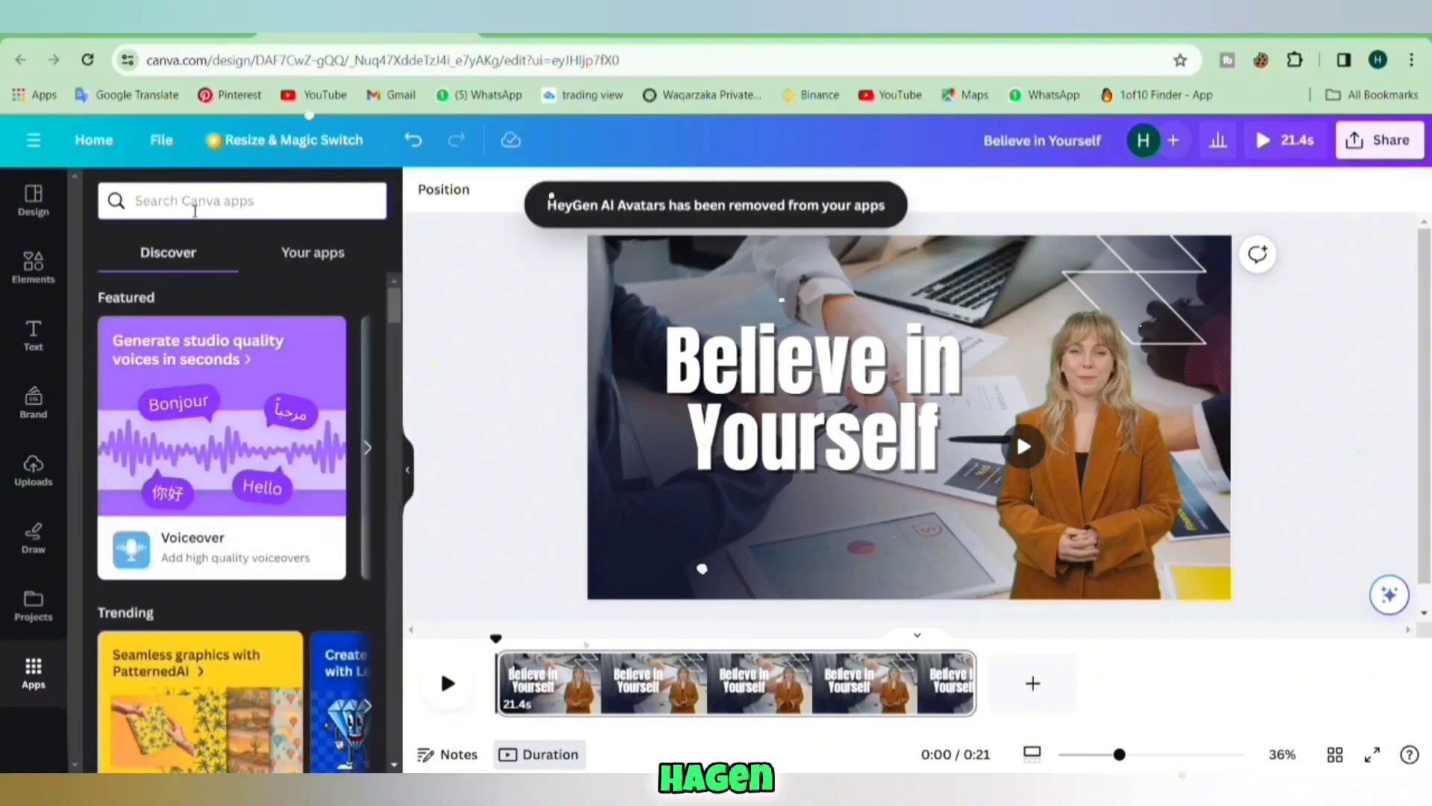
pyautogui.click(194, 211)
pyautogui.write('heyg')
pyautogui.click(179, 276)
pyautogui.click(123, 265)
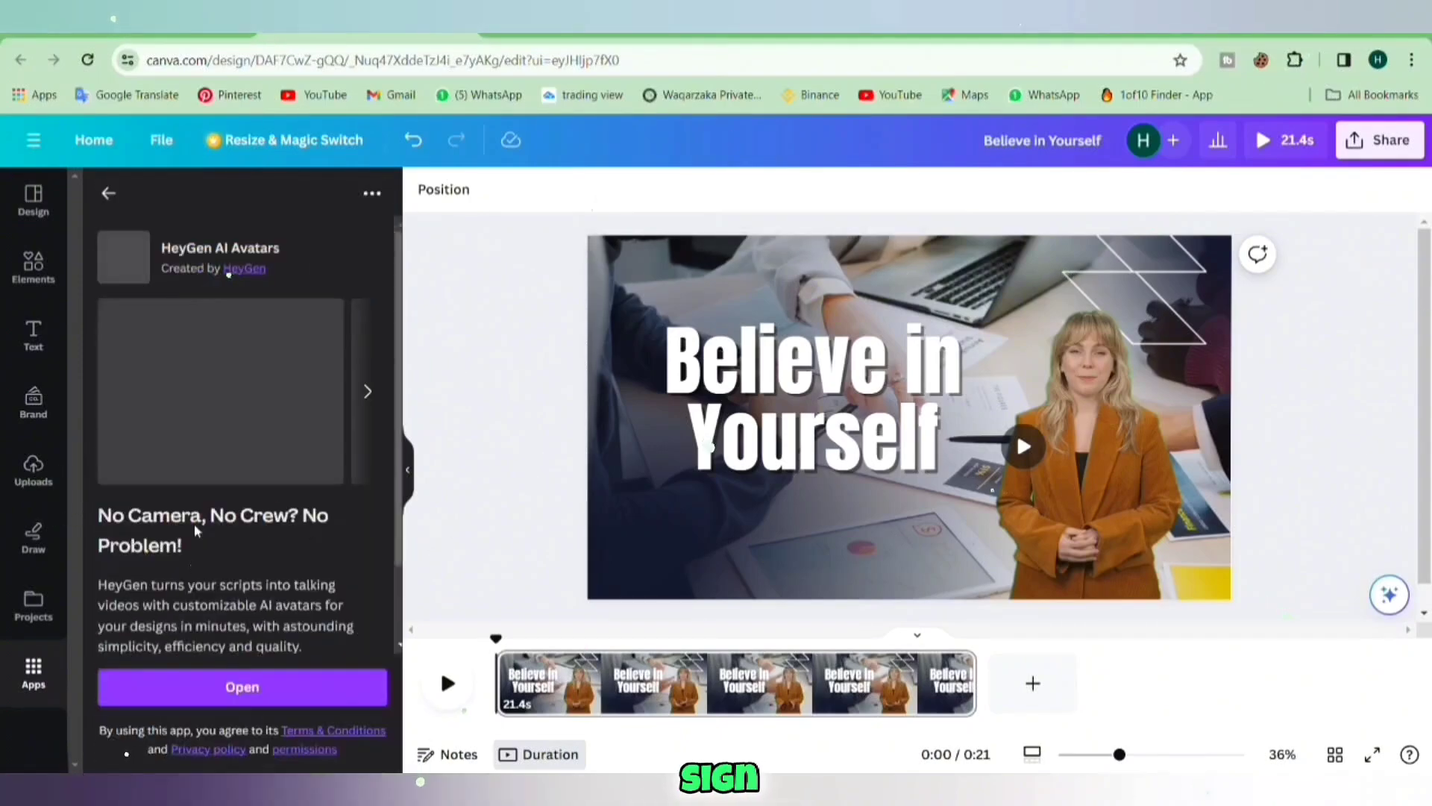
pyautogui.click(252, 691)
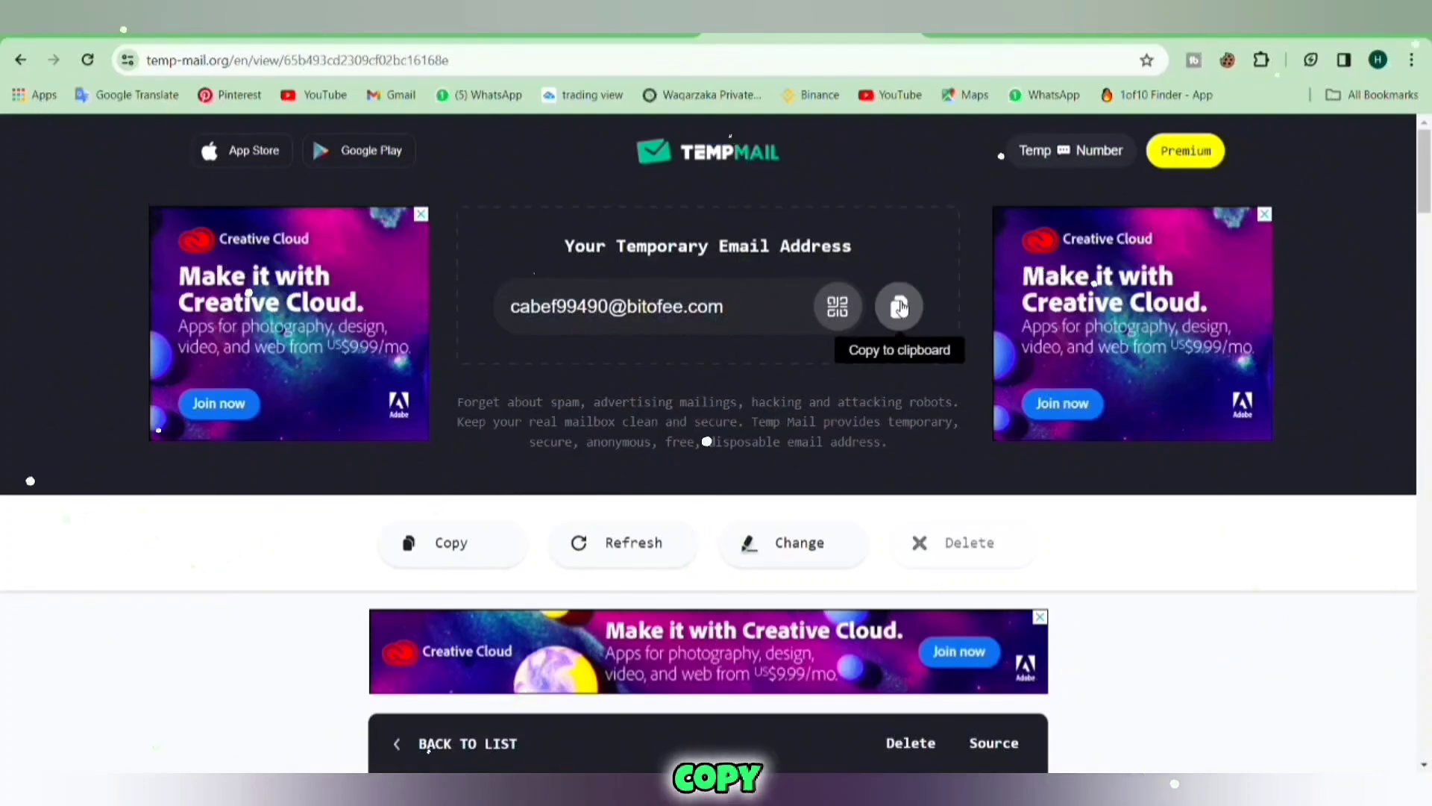
pyautogui.click(900, 306)
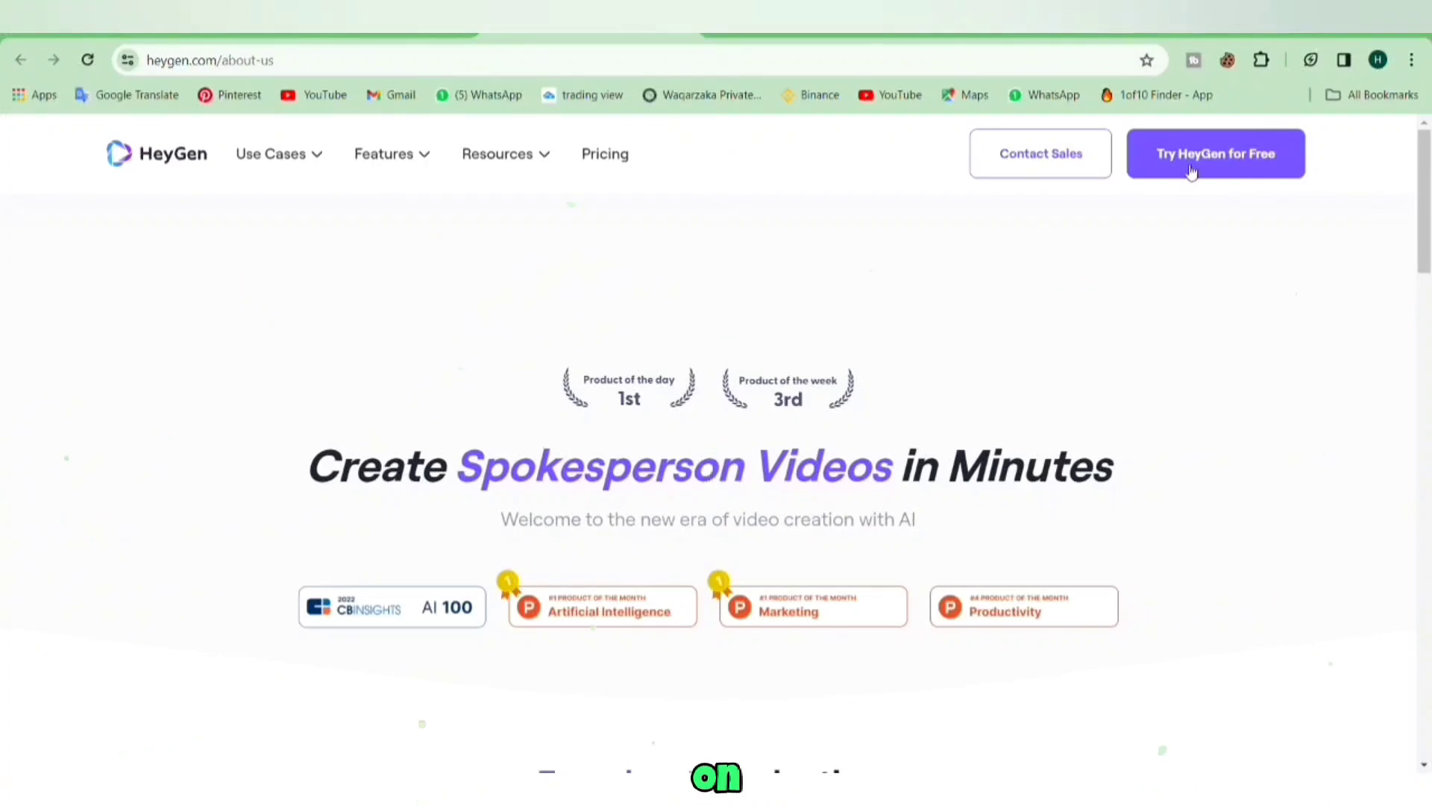
# Step: Start HeyGen's free-credits email sign-up and paste the temporary email address into the Email field
pyautogui.click(1192, 170)
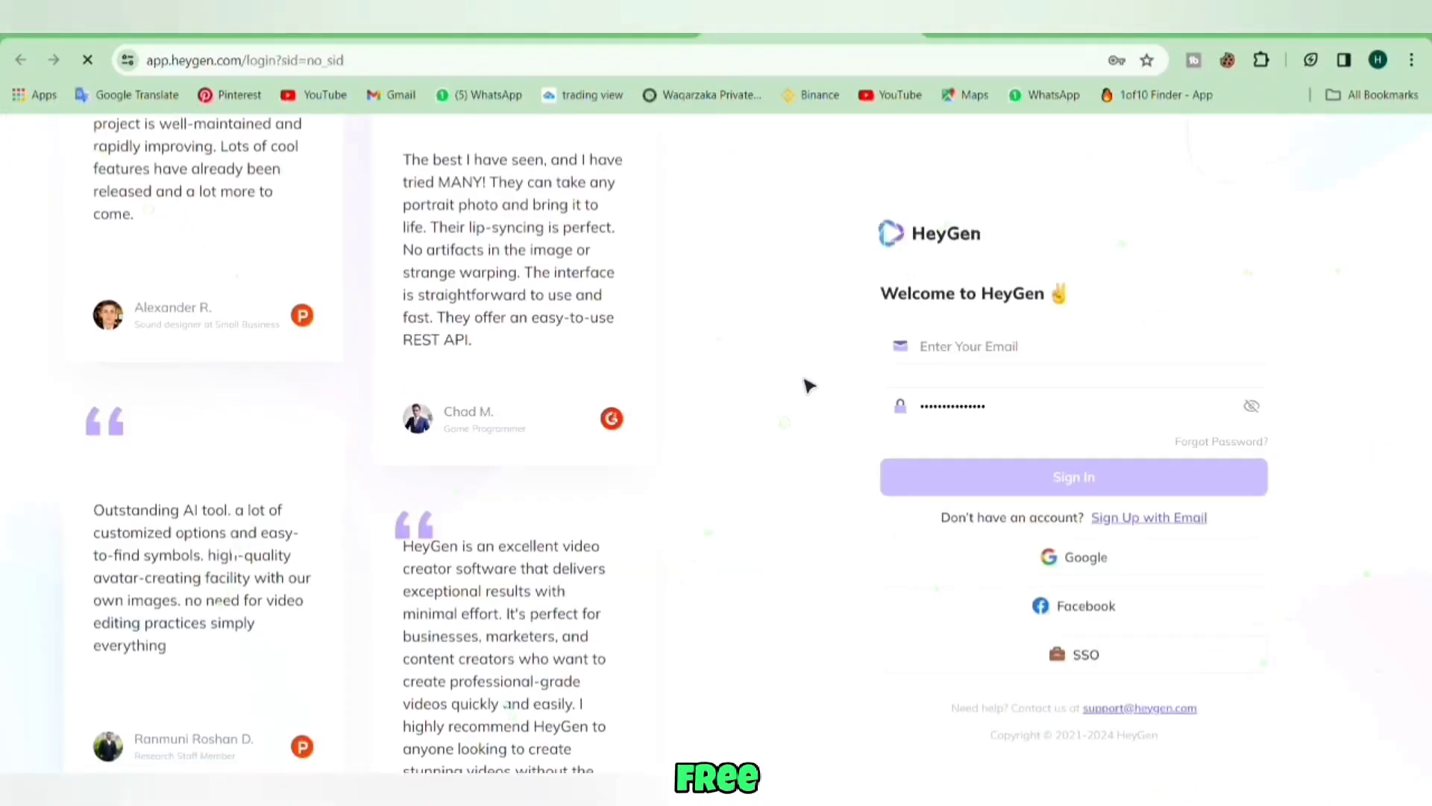
pyautogui.click(1131, 524)
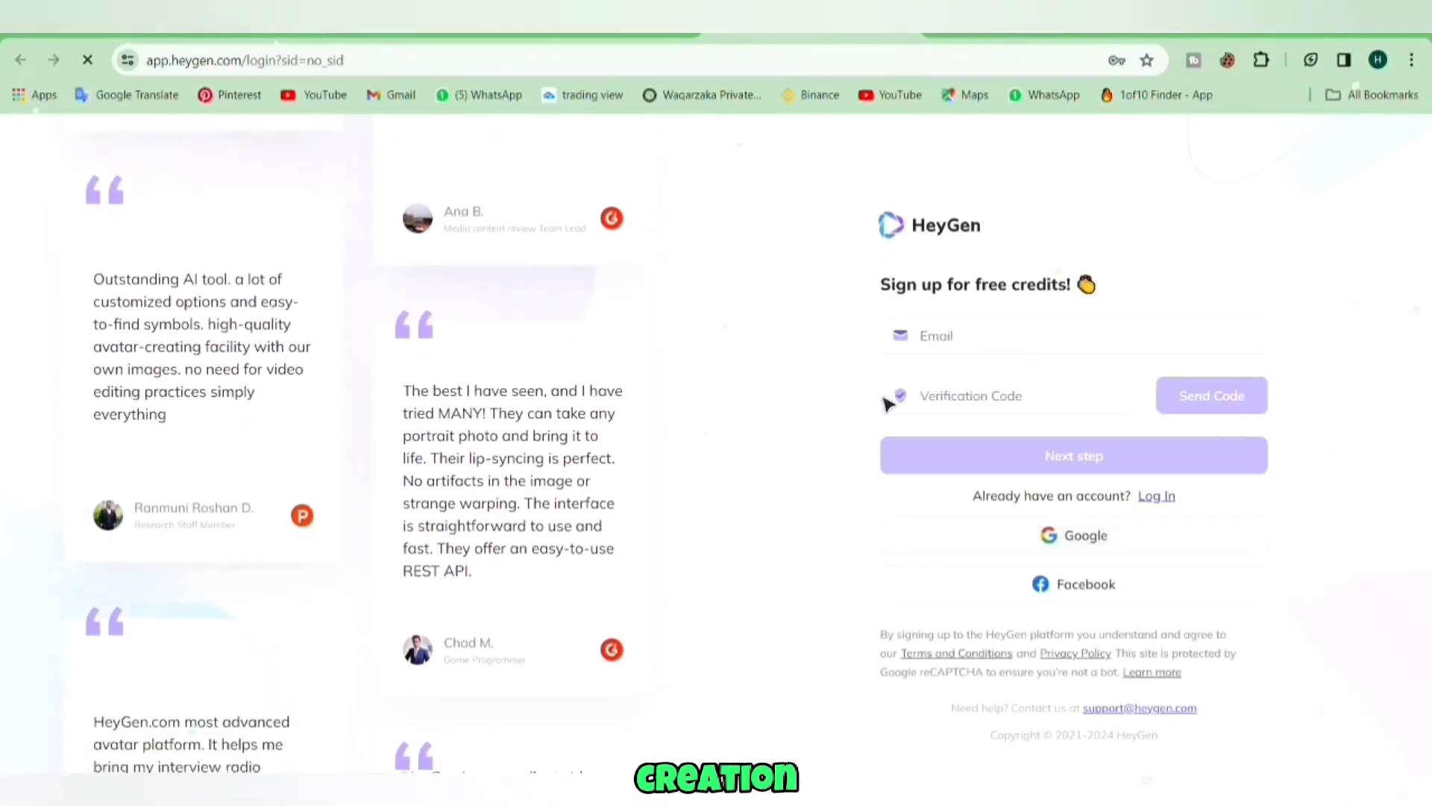
pyautogui.click(983, 337)
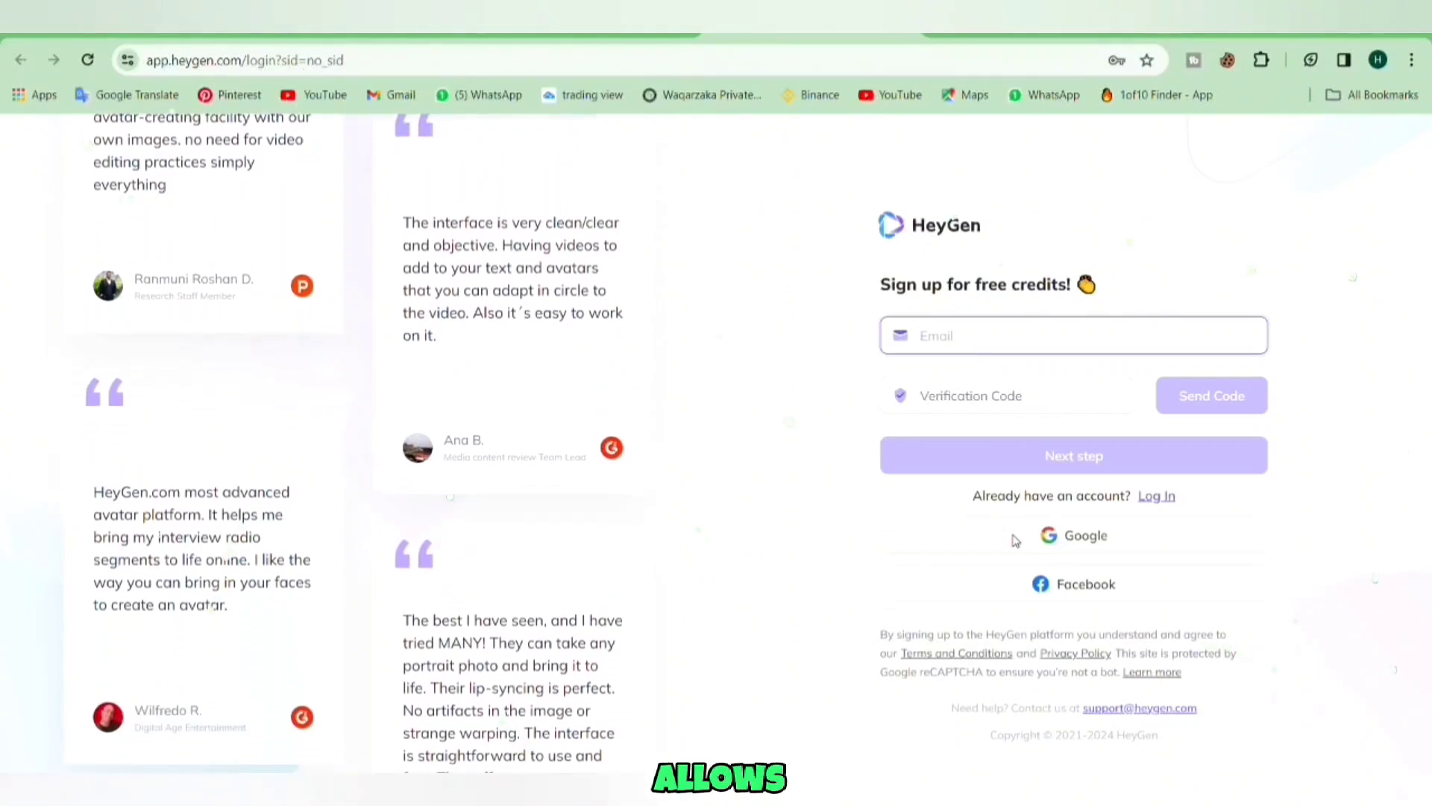
pyautogui.hotkey('ctrl', 'v')
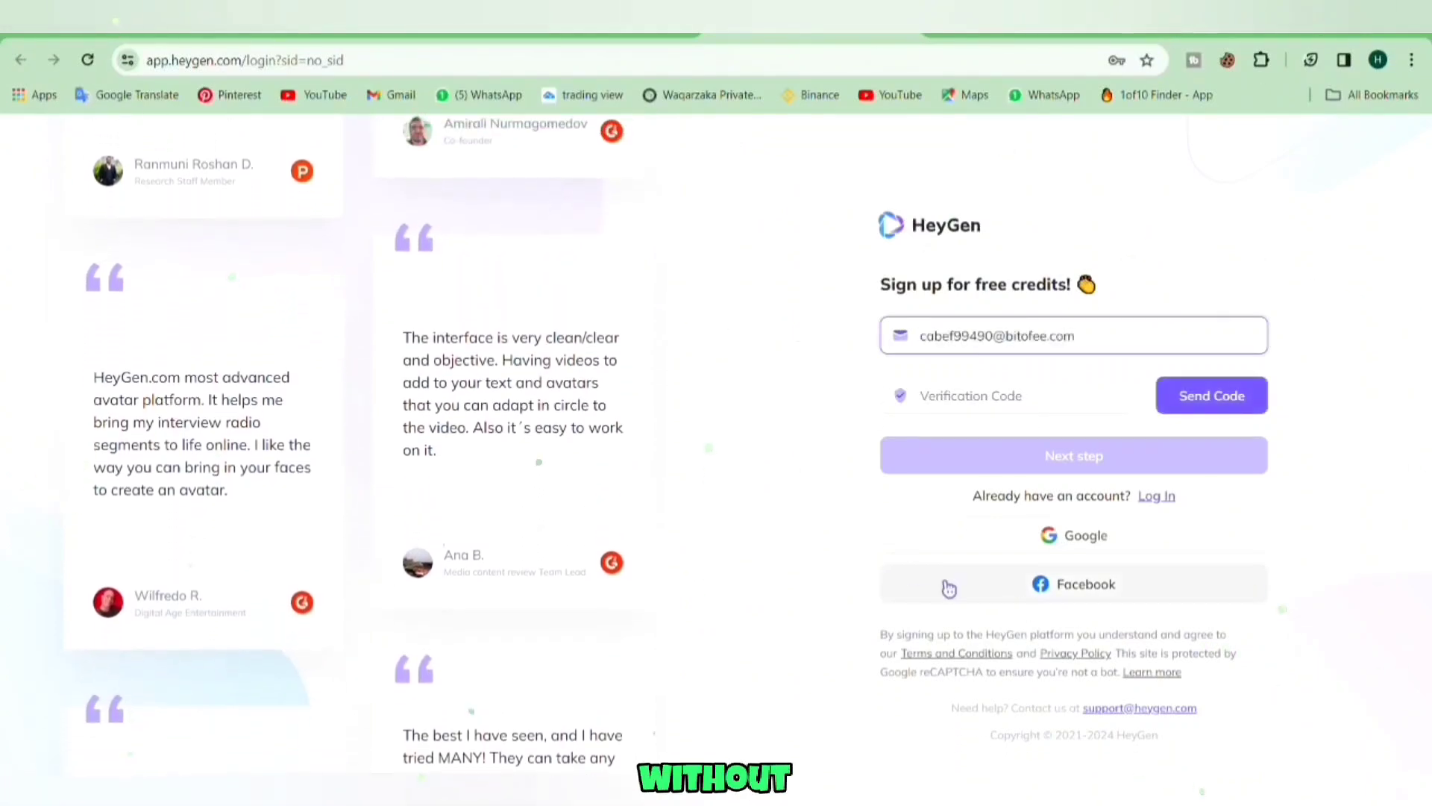